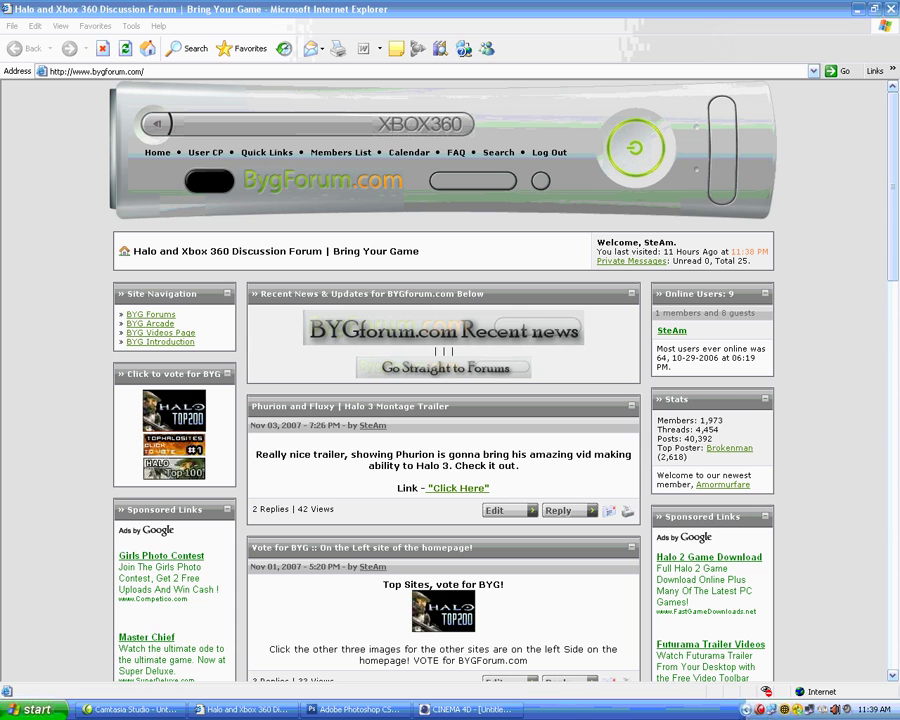
# Step: Switch to Photoshop and create a new 400 by 400 pixel RGB document with a transparent background
pyautogui.hotkey('alt', 'Tab')
pyautogui.click(9, 24)
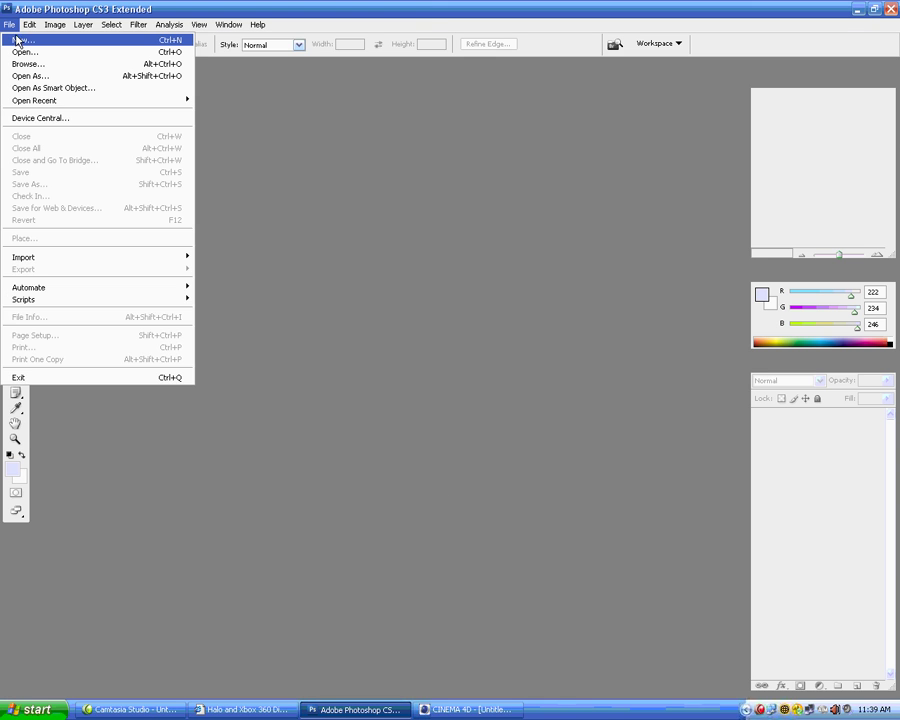
pyautogui.click(18, 36)
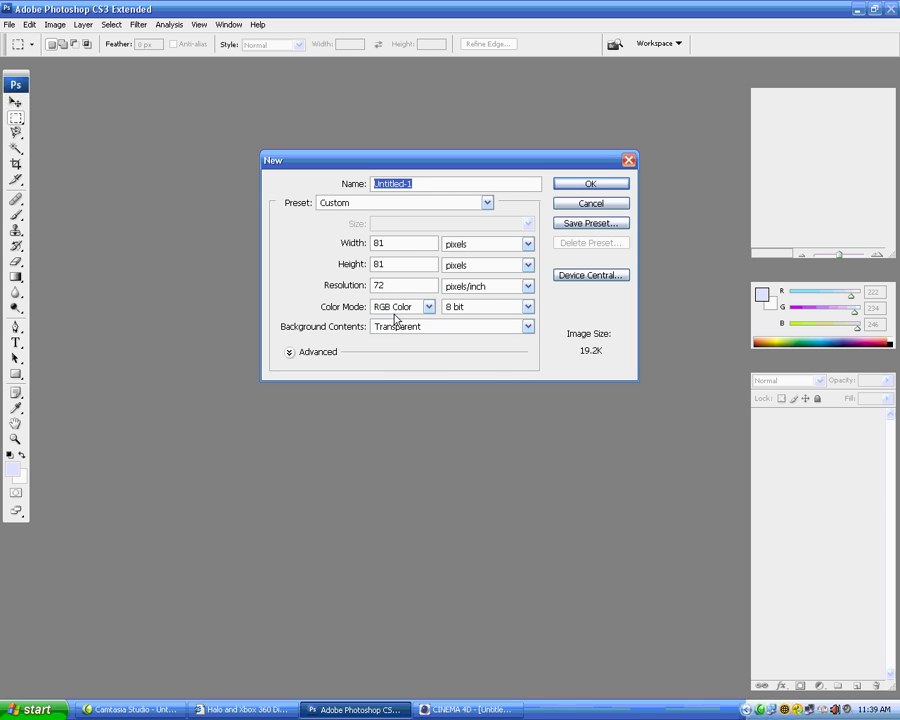
pyautogui.doubleClick(396, 244)
pyautogui.write('400')
pyautogui.press('Tab')
pyautogui.press('Tab')
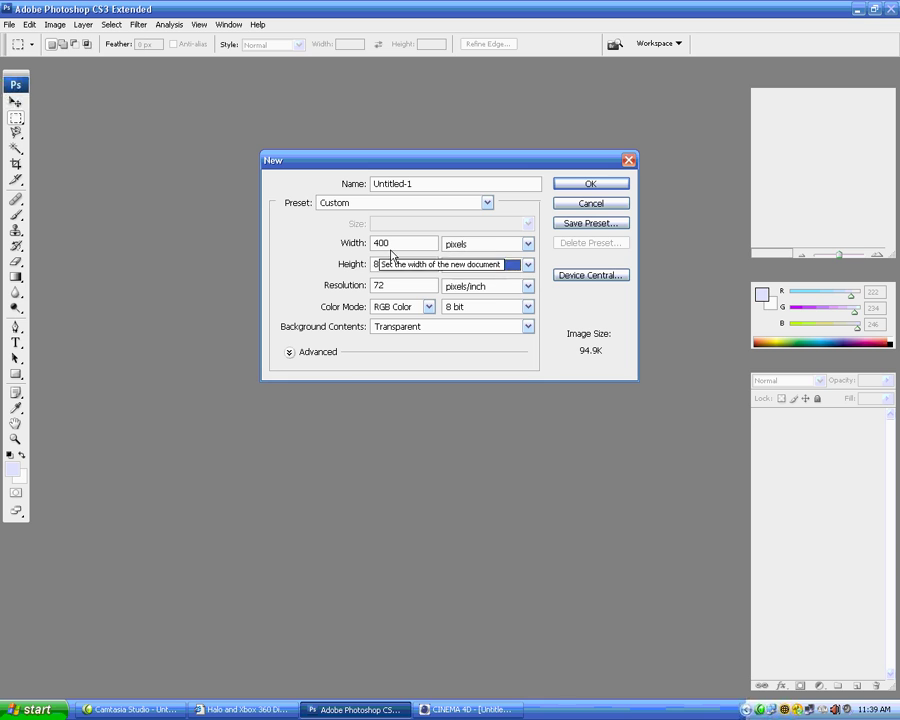
pyautogui.doubleClick(385, 264)
pyautogui.press('BackSpace')
pyautogui.write('400')
pyautogui.press('Return')
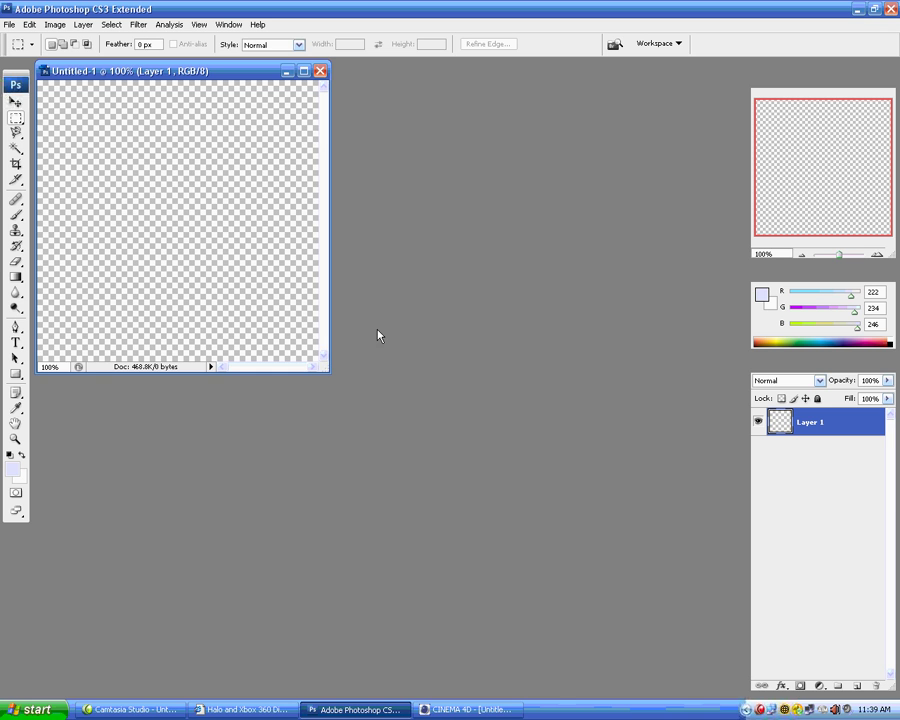
# Step: Paint a solid light-blue blob on the canvas with the Brush and erase its edges into a three-armed logo shape
pyautogui.moveTo(260, 70); pyautogui.dragTo(413, 145)
pyautogui.click(16, 214)
pyautogui.moveTo(385, 273)
pyautogui.mouseDown()
pyautogui.moveTo(355, 278)
pyautogui.moveTo(383, 301)
pyautogui.moveTo(404, 259)
pyautogui.moveTo(429, 256)
pyautogui.moveTo(427, 294)
pyautogui.moveTo(408, 304)
pyautogui.moveTo(426, 323)
pyautogui.moveTo(414, 341)
pyautogui.moveTo(382, 312)
pyautogui.moveTo(368, 336)
pyautogui.moveTo(332, 287)
pyautogui.moveTo(377, 254)
pyautogui.moveTo(441, 278)
pyautogui.moveTo(456, 325)
pyautogui.moveTo(341, 344)
pyautogui.moveTo(330, 300)
pyautogui.mouseUp()
pyautogui.hotkey('alt', 'shift', 'b')
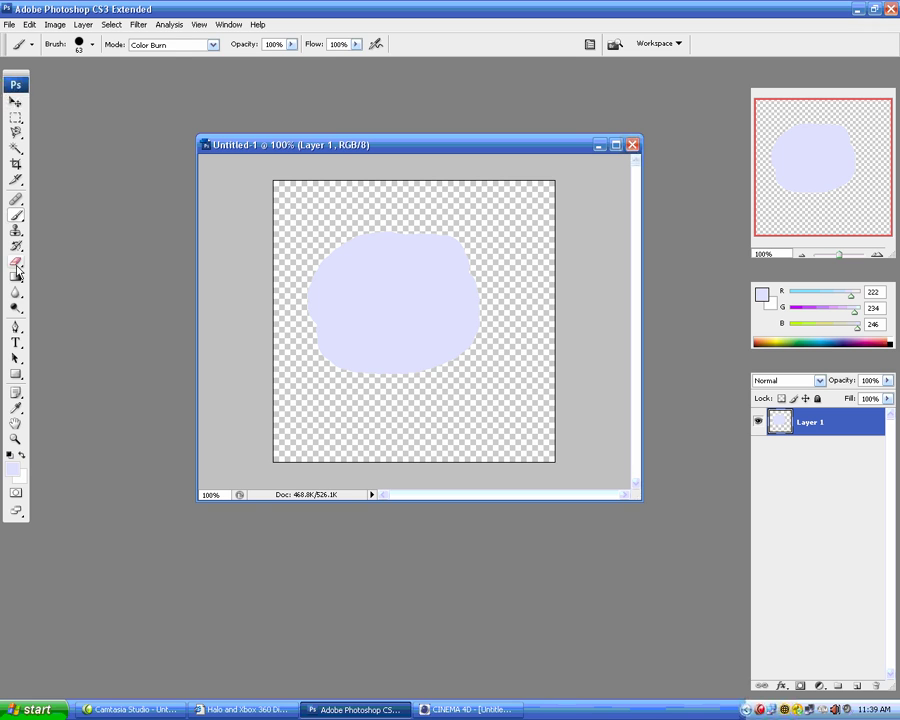
pyautogui.press('e')
pyautogui.moveTo(374, 394)
pyautogui.mouseDown()
pyautogui.moveTo(430, 362)
pyautogui.moveTo(472, 380)
pyautogui.moveTo(489, 270)
pyautogui.moveTo(449, 254)
pyautogui.moveTo(429, 223)
pyautogui.moveTo(367, 221)
pyautogui.moveTo(354, 275)
pyautogui.moveTo(314, 312)
pyautogui.moveTo(285, 312)
pyautogui.moveTo(331, 237)
pyautogui.mouseUp()
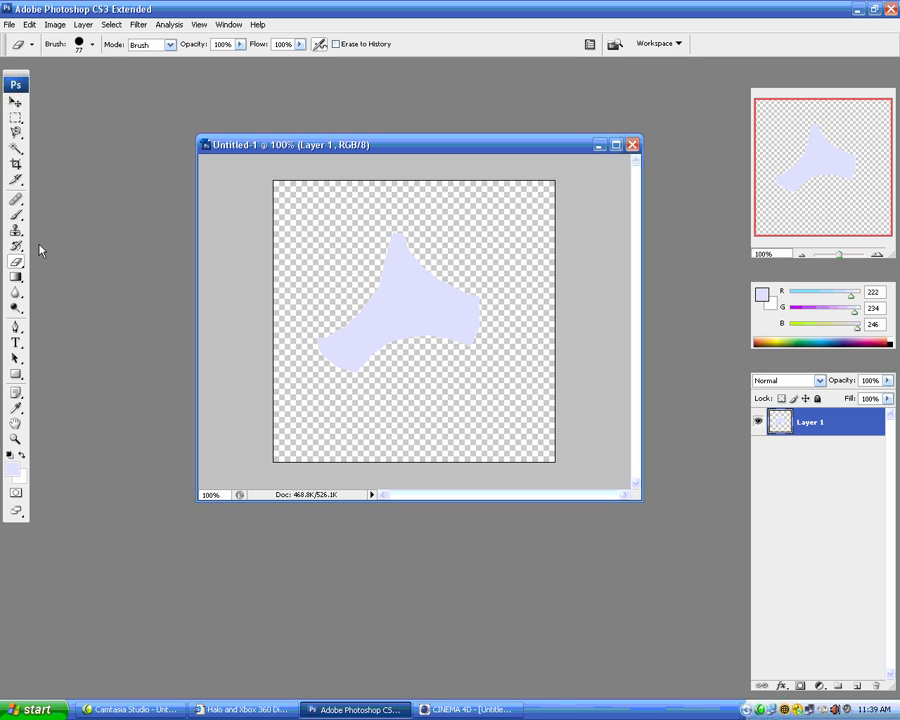
pyautogui.click(18, 137)
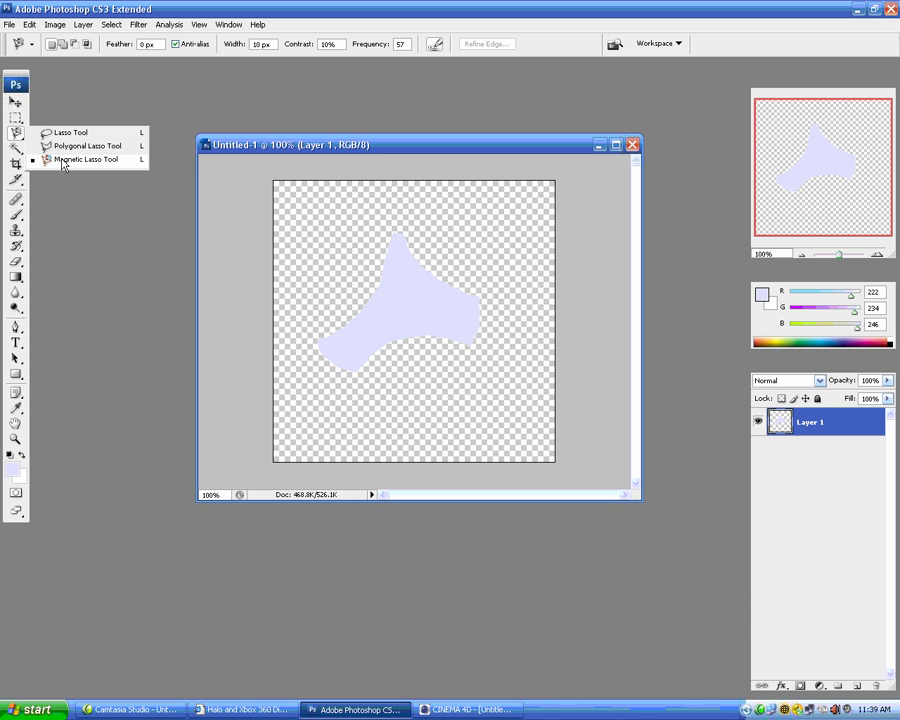
pyautogui.click(62, 160)
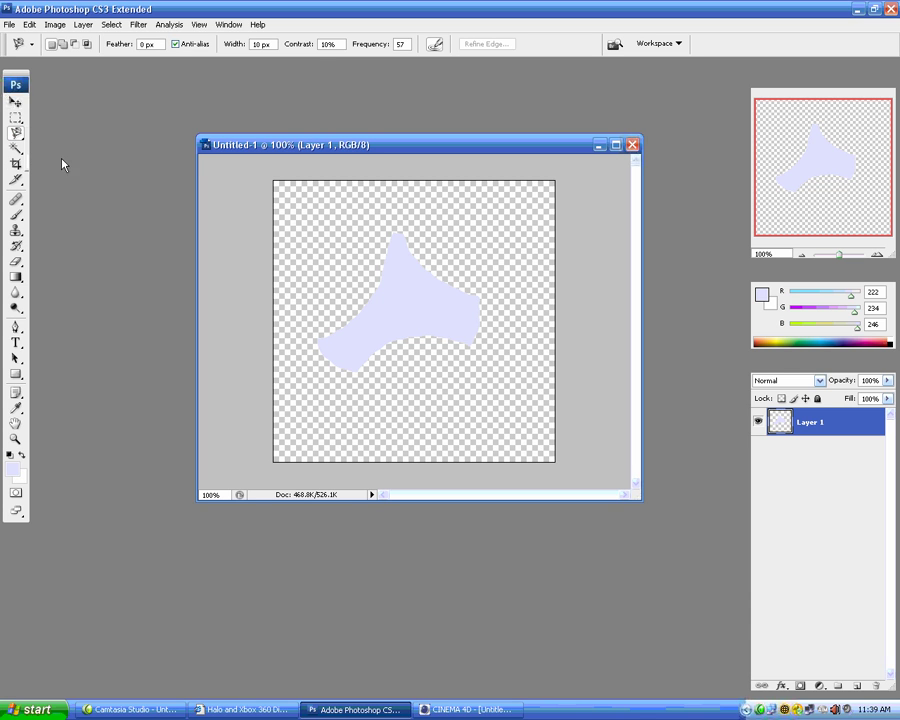
pyautogui.click(361, 378)
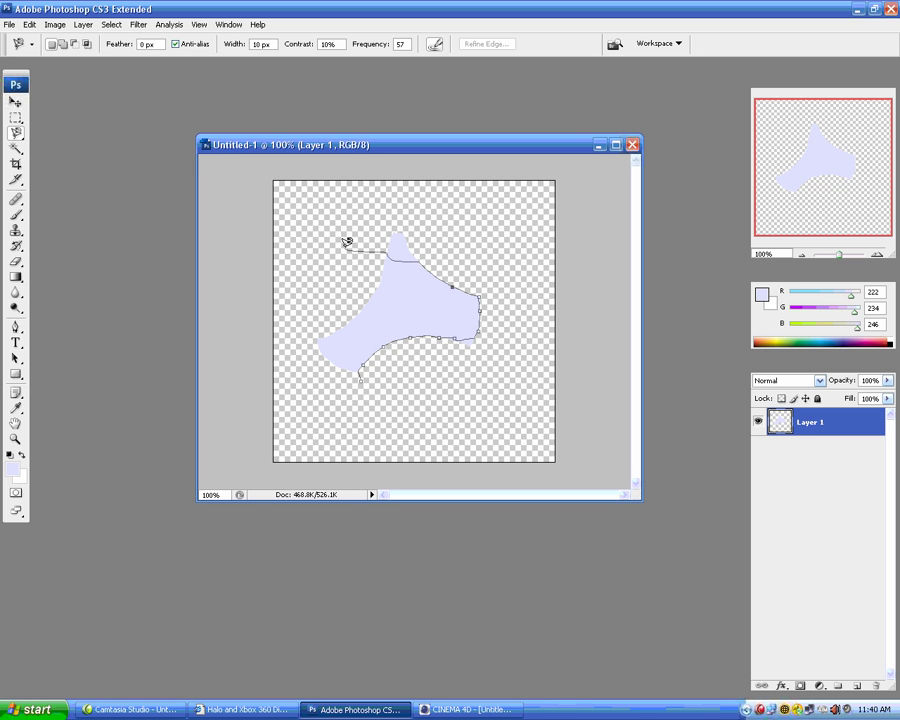
pyautogui.doubleClick(314, 284)
pyautogui.click(314, 286)
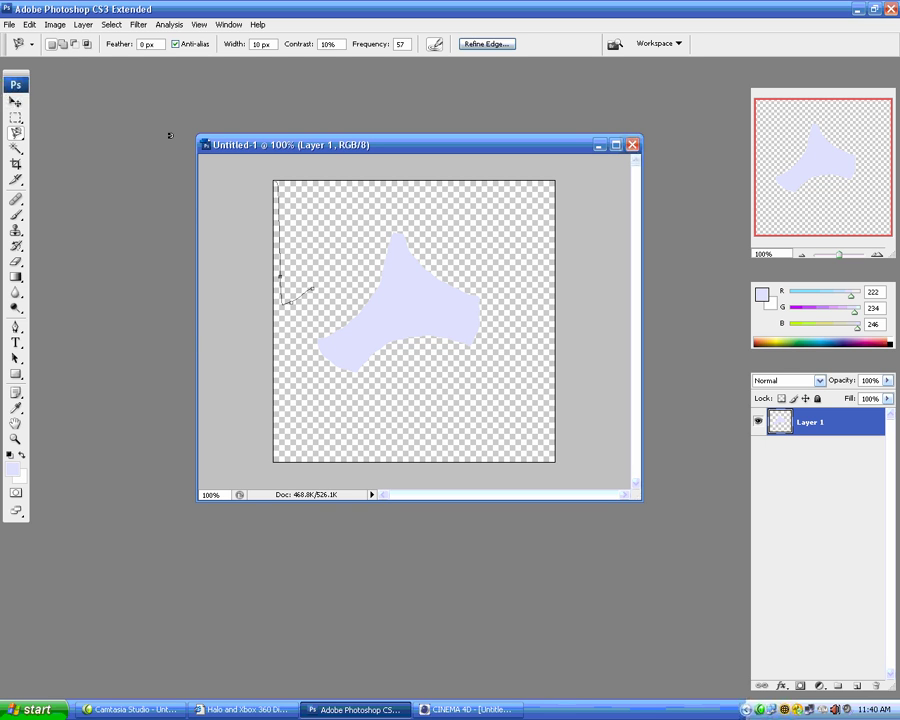
pyautogui.rightClick(363, 297)
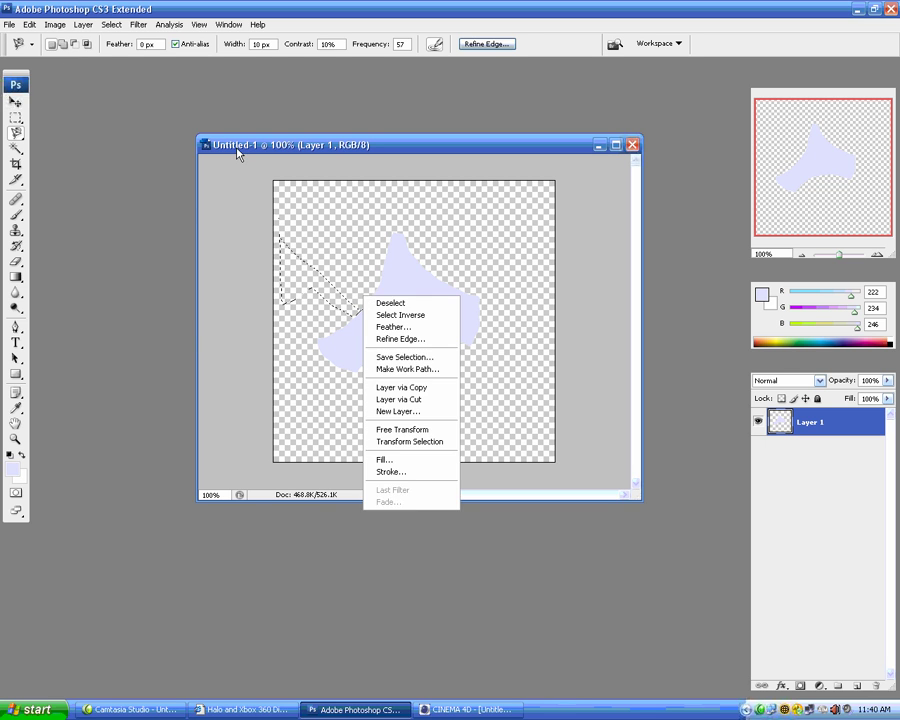
pyautogui.click(30, 24)
pyautogui.click(56, 64)
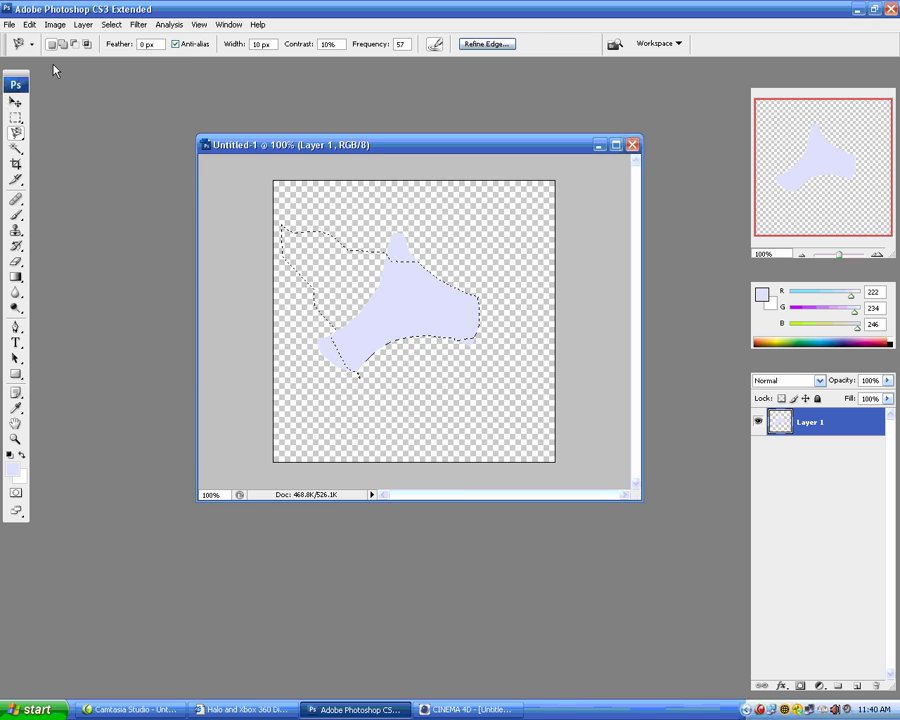
pyautogui.click(30, 24)
pyautogui.click(45, 65)
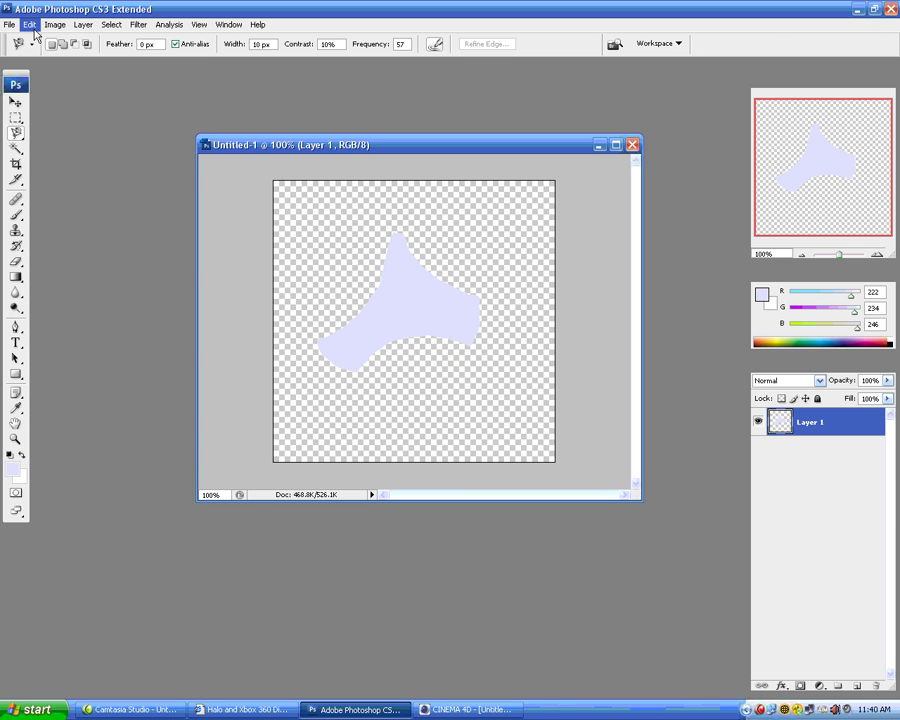
# Step: Trace the outline of the three-armed logo with the Pen tool as a closed shape path
pyautogui.moveTo(321, 150)
pyautogui.mouseDown()
pyautogui.moveTo(300, 156)
pyautogui.moveTo(325, 151)
pyautogui.mouseUp()
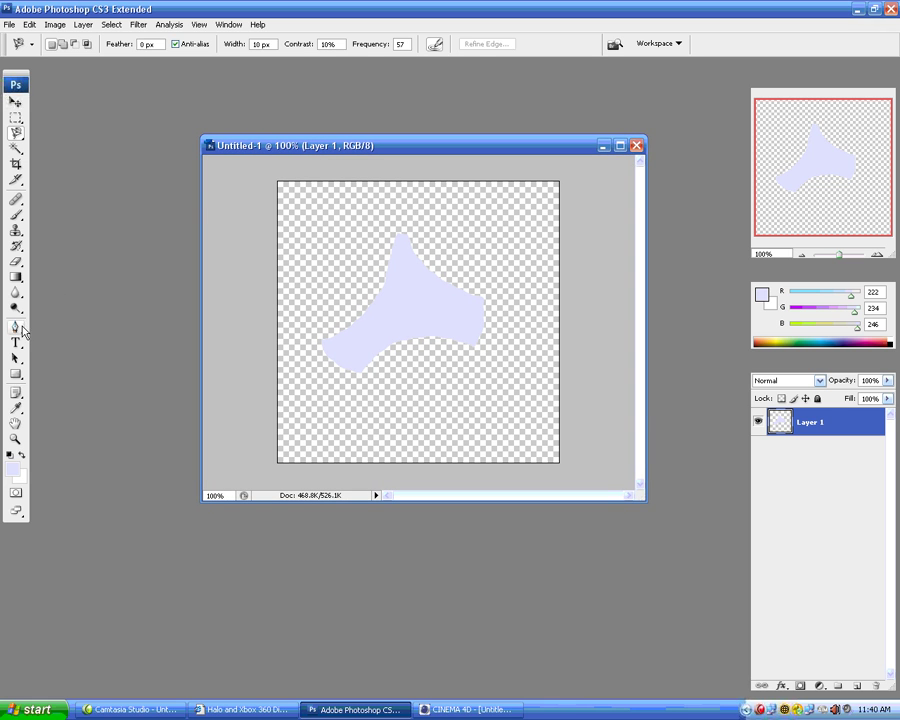
pyautogui.click(17, 327)
pyautogui.click(17, 329)
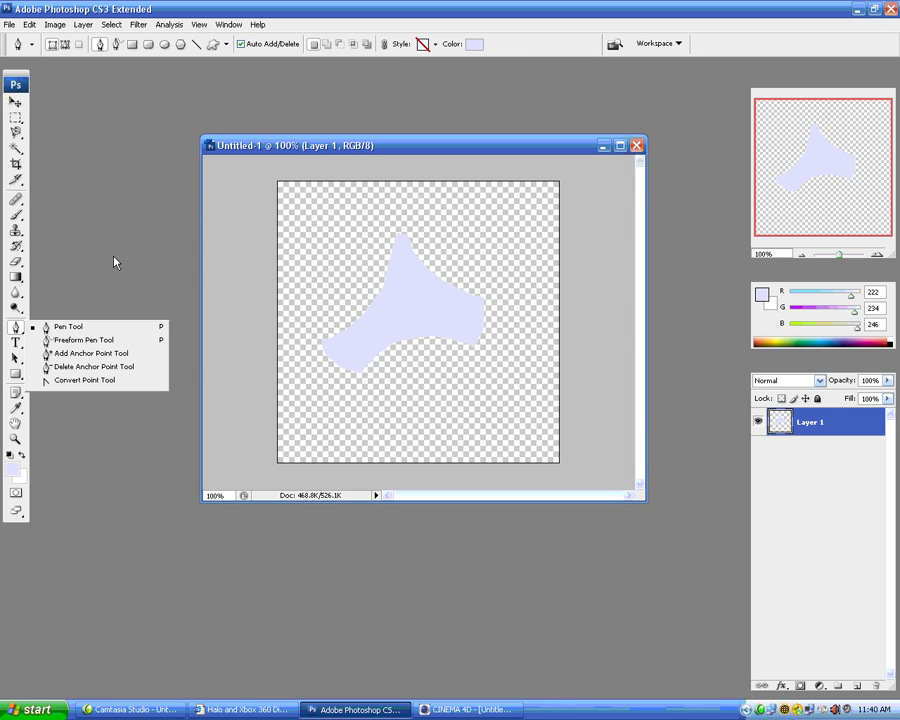
pyautogui.click(54, 325)
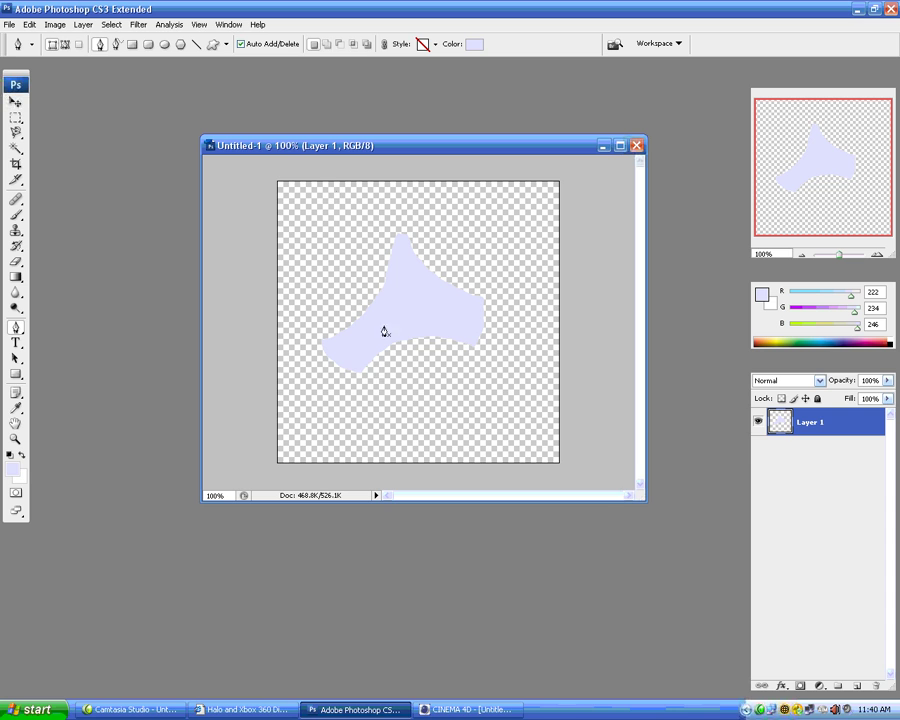
pyautogui.click(360, 373)
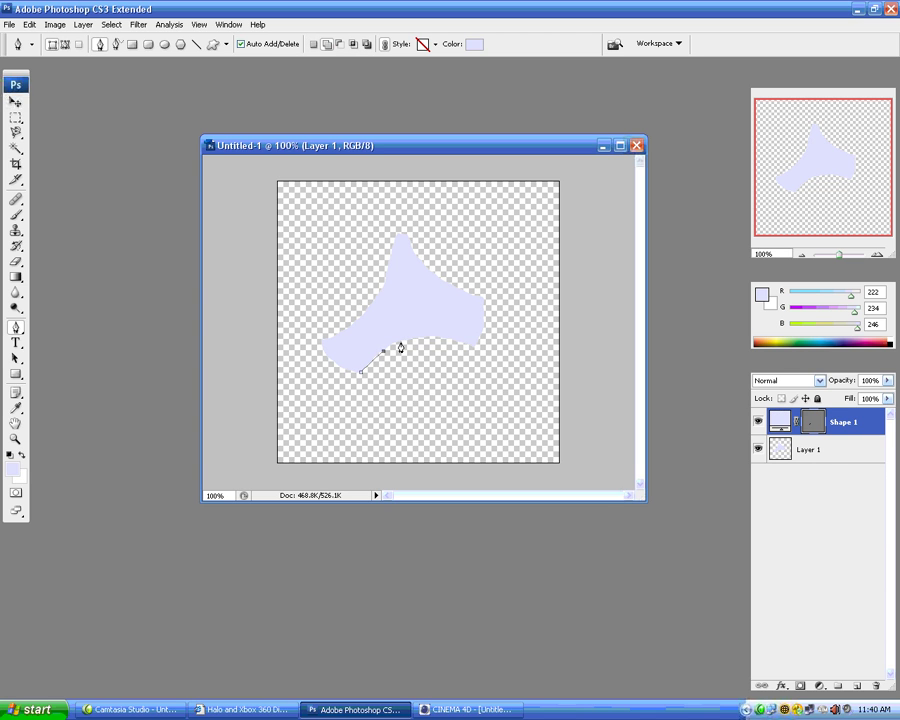
pyautogui.click(425, 338)
pyautogui.click(461, 344)
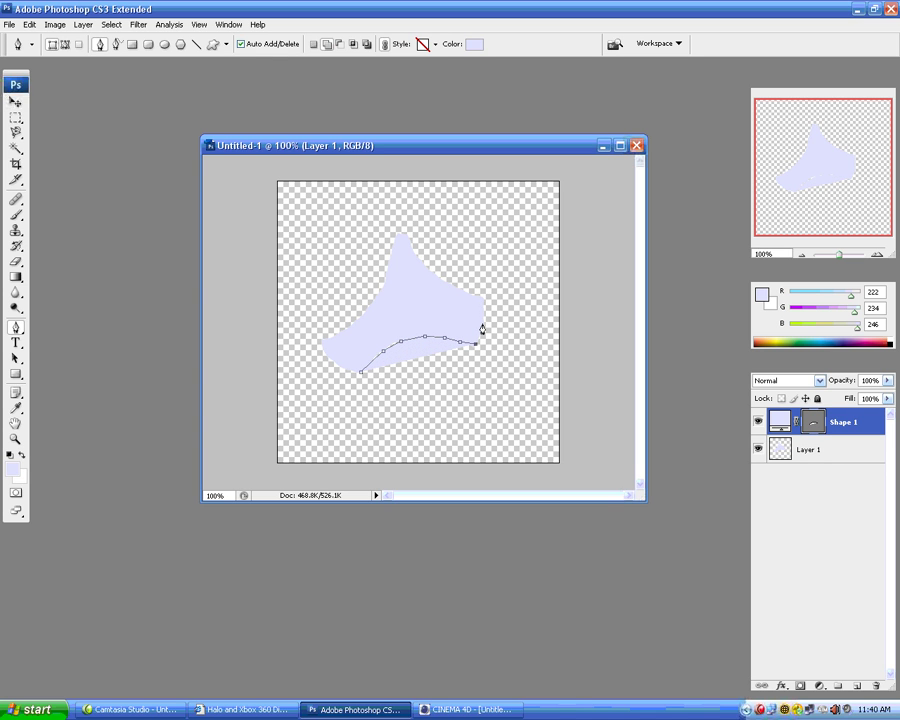
pyautogui.click(484, 325)
pyautogui.click(484, 298)
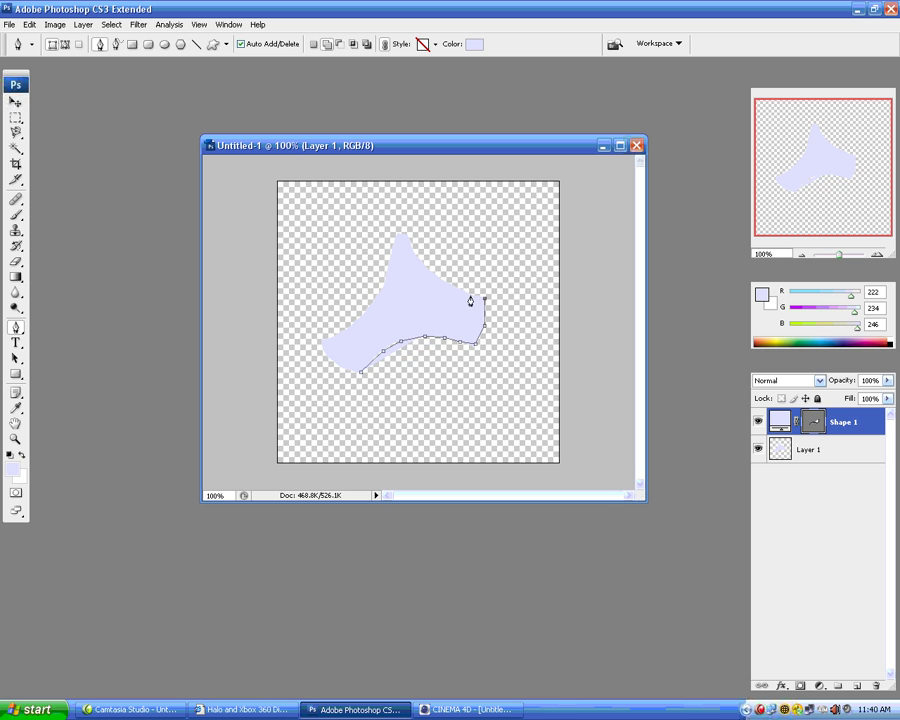
pyautogui.click(388, 268)
pyautogui.click(333, 360)
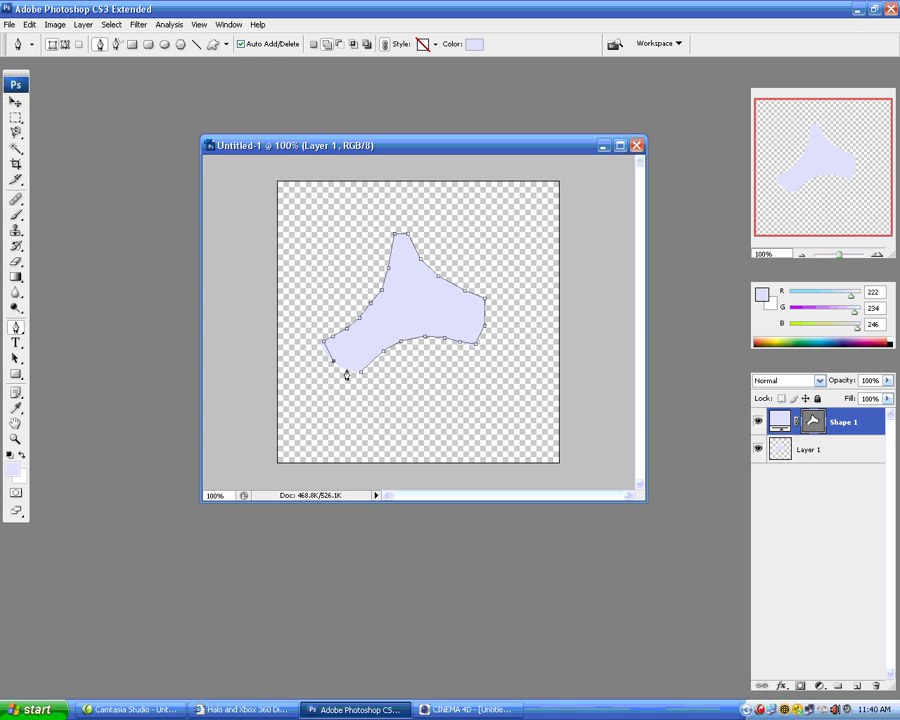
pyautogui.click(359, 376)
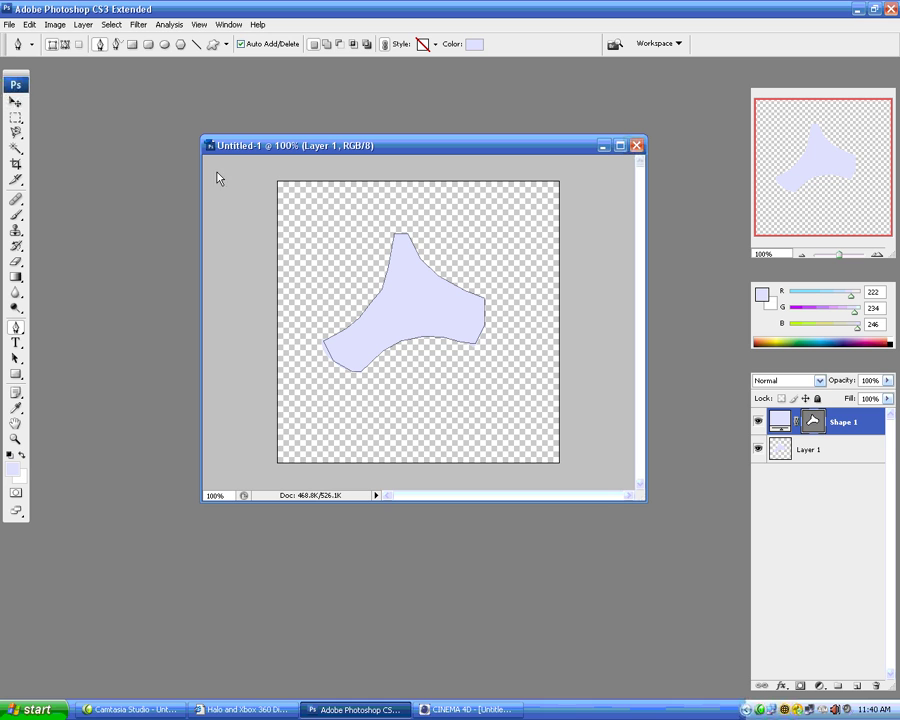
# Step: Export the Shape 1 vector mask path to the Desktop as an Adobe Illustrator file named logo
pyautogui.click(9, 24)
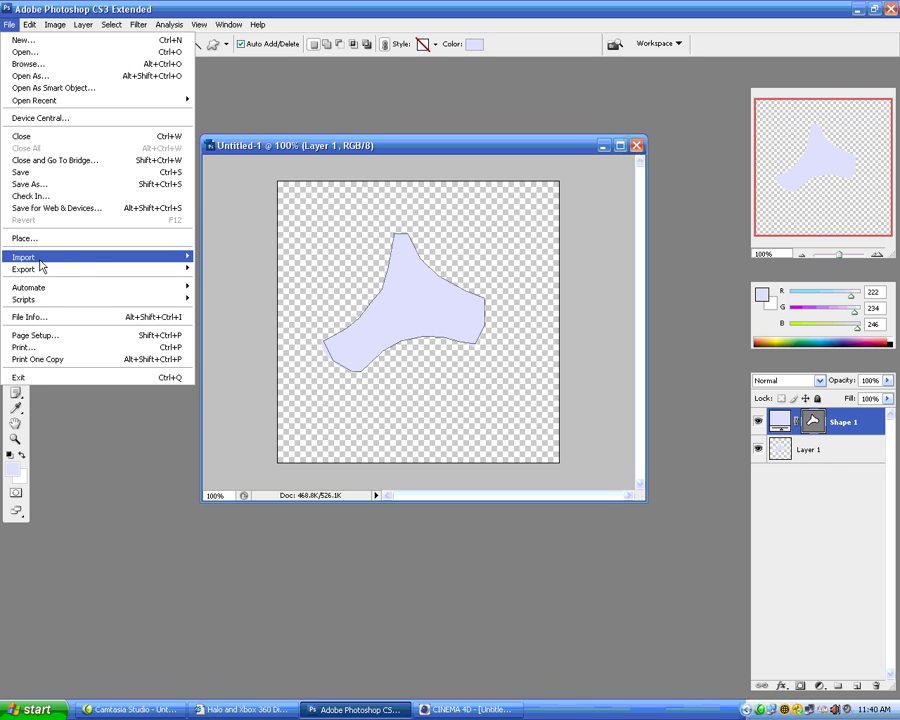
pyautogui.moveTo(112, 260)
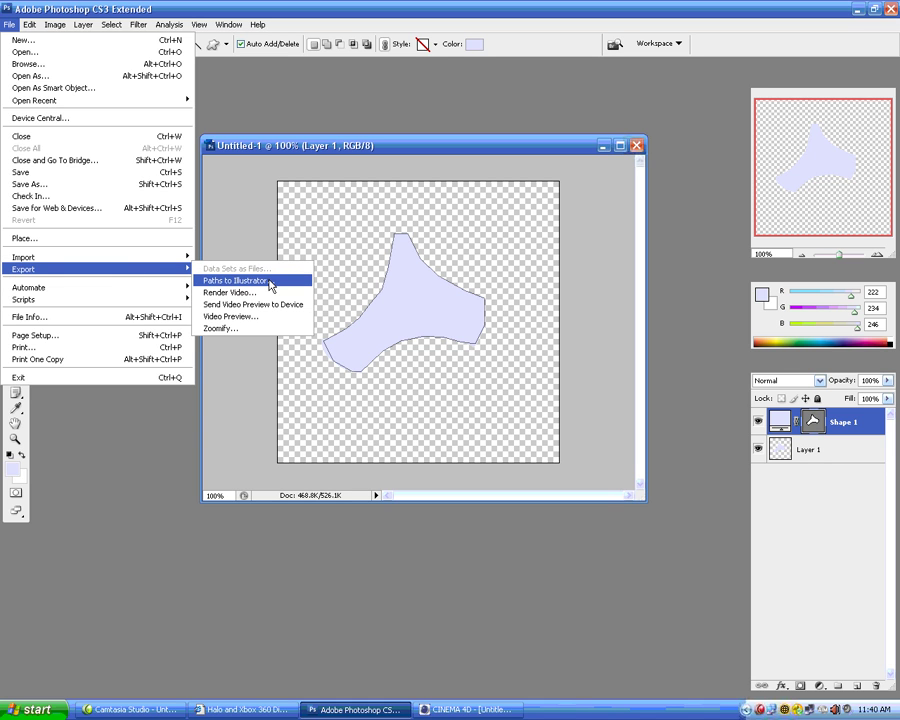
pyautogui.click(236, 280)
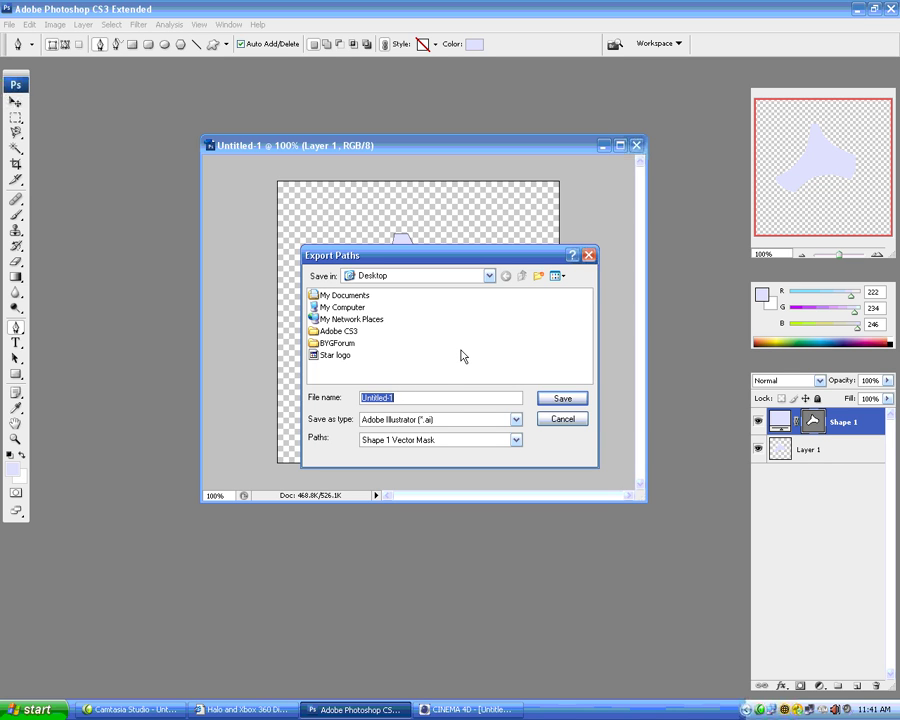
pyautogui.write('logo')
pyautogui.click(563, 398)
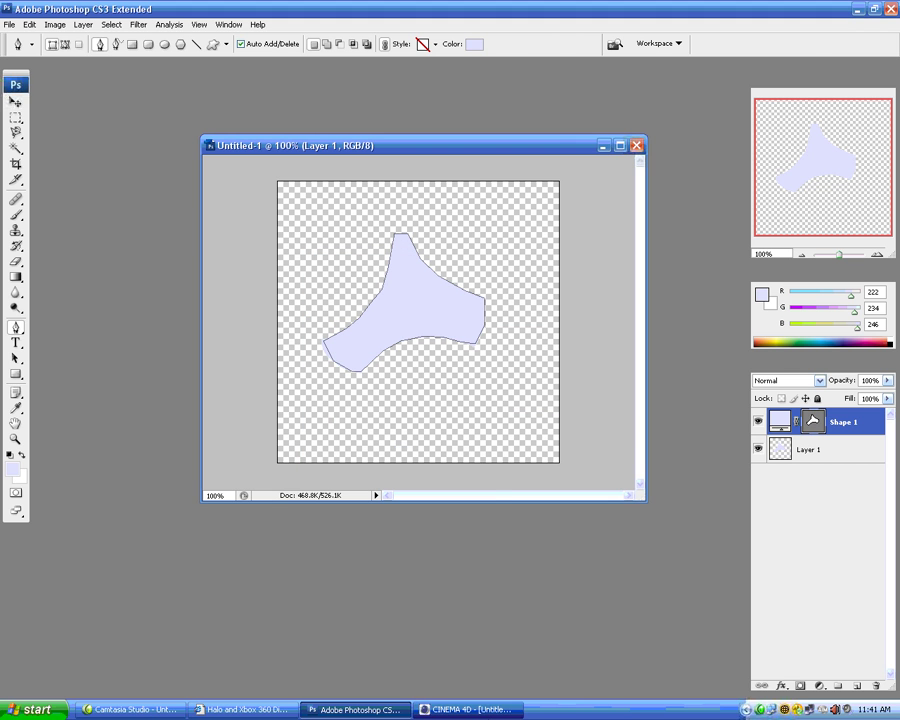
# Step: Switch to CINEMA 4D and open the exported logo file from the Desktop
pyautogui.hotkey('alt', 'Tab')
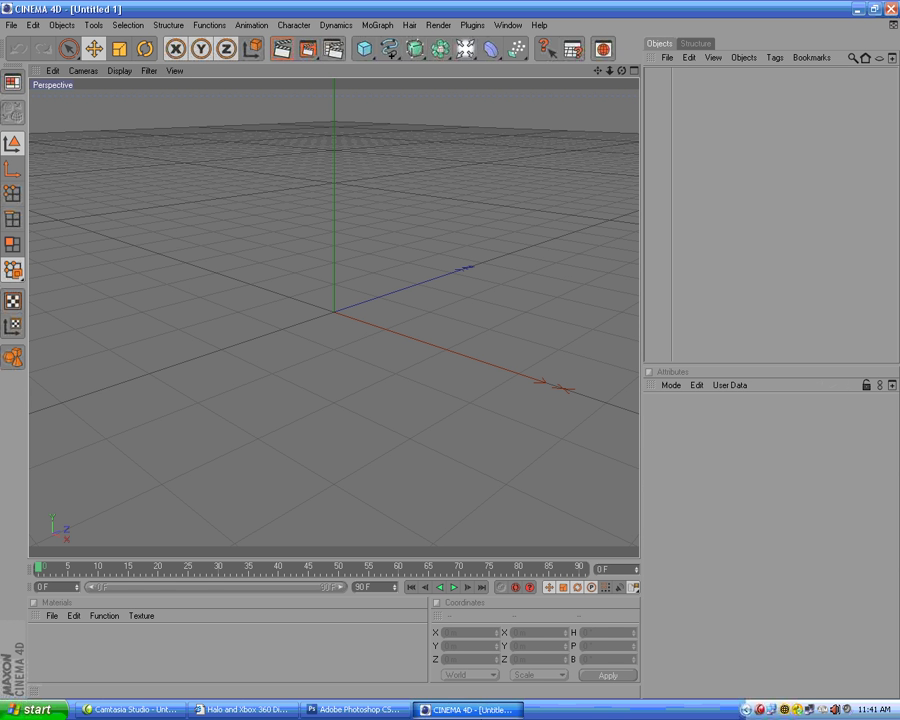
pyautogui.click(11, 24)
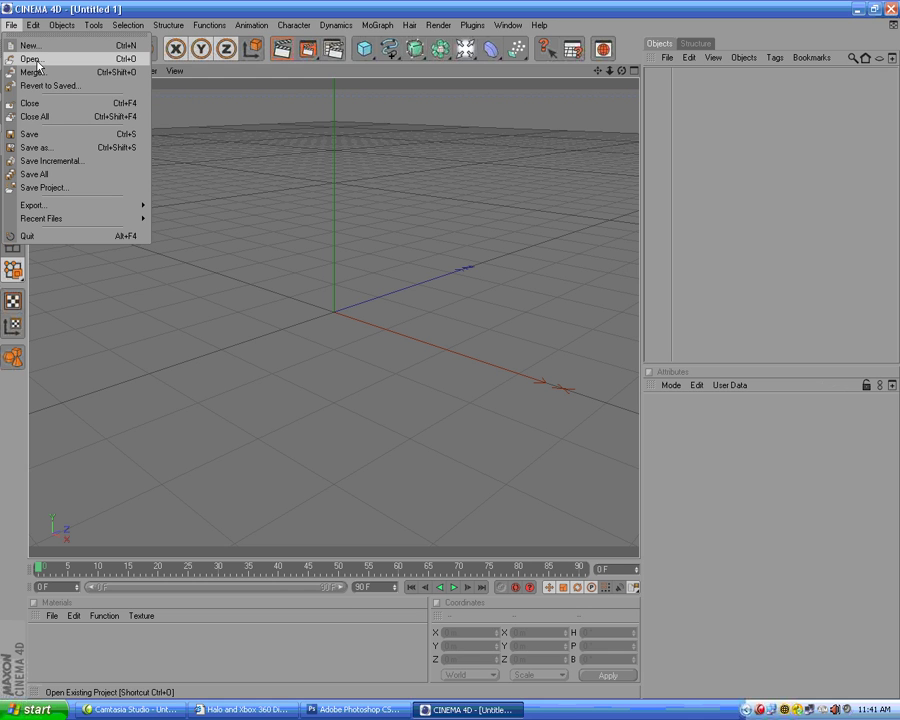
pyautogui.click(31, 59)
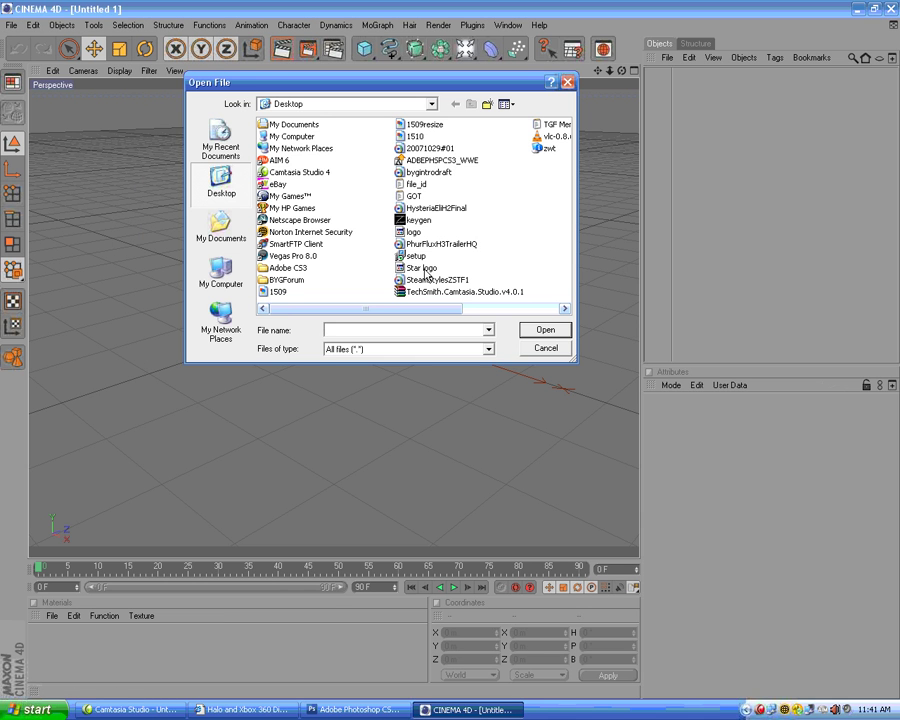
pyautogui.doubleClick(412, 233)
pyautogui.keyDown('alt'); pyautogui.moveTo(414, 207); pyautogui.dragTo(441, 177); pyautogui.keyUp('alt')
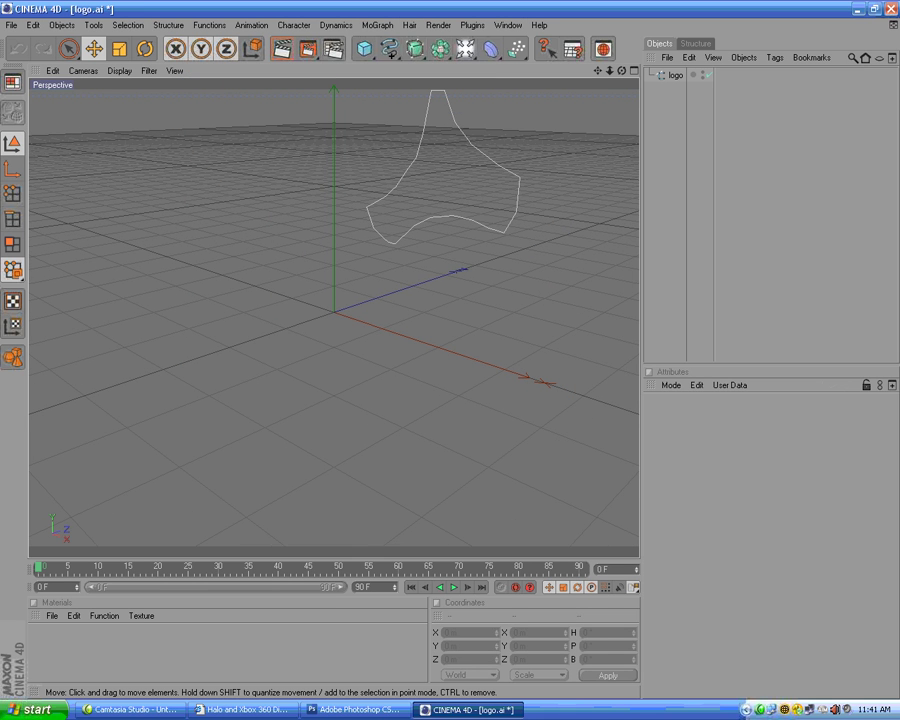
# Step: Move the logo spline closer to the world origin, to about X 143 m, Y 120 m, Z -92 m
pyautogui.click(91, 52)
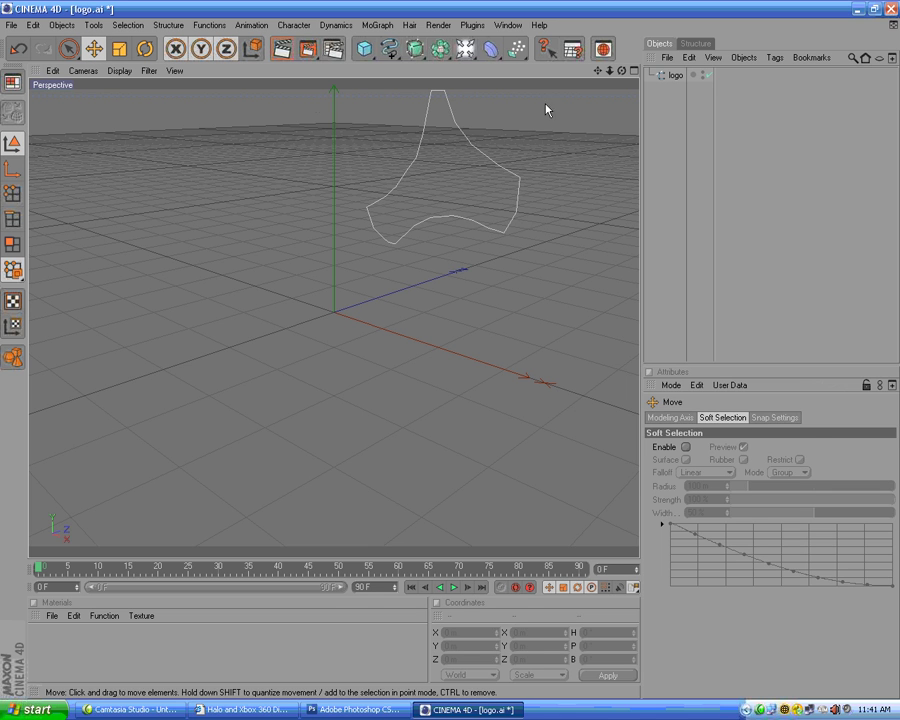
pyautogui.click(451, 112)
pyautogui.moveTo(478, 157); pyautogui.dragTo(404, 244)
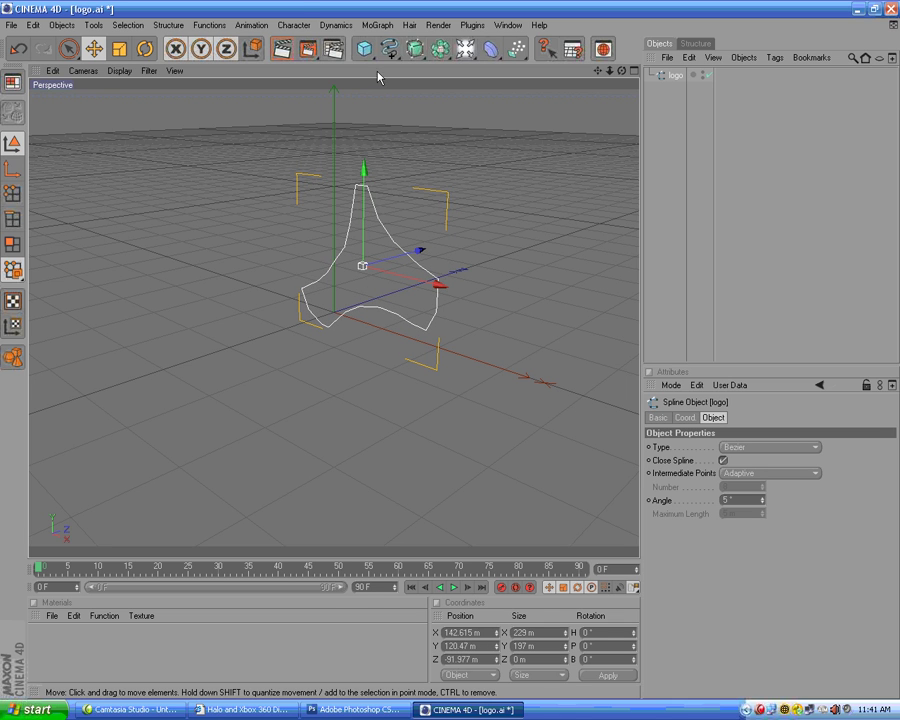
# Step: Add an Extrude NURBS object and make the logo spline its child to give the logo depth
pyautogui.click(62, 25)
pyautogui.moveTo(118, 142)
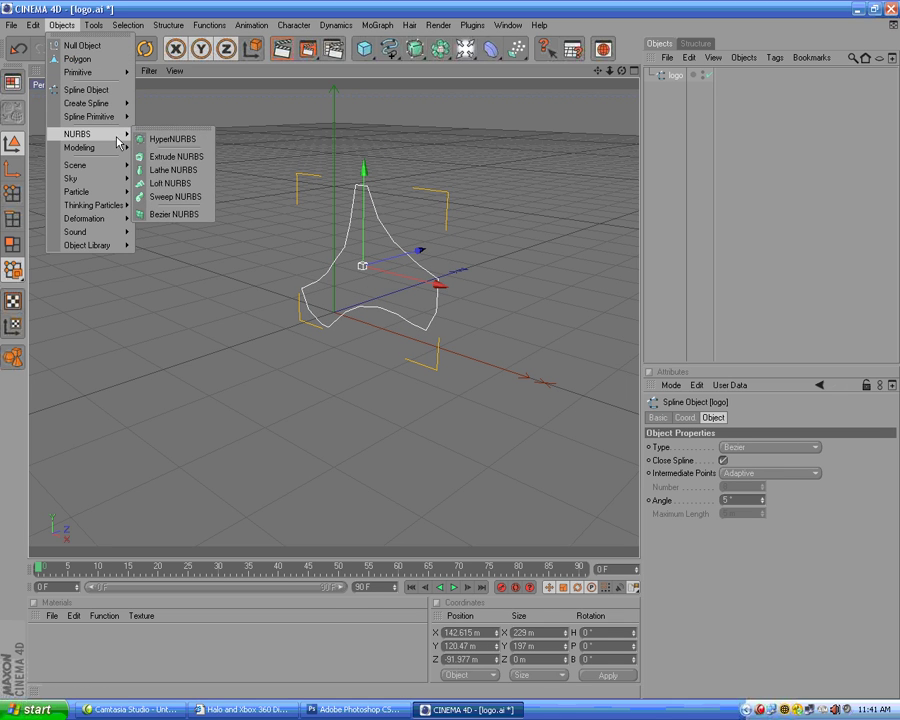
pyautogui.click(177, 157)
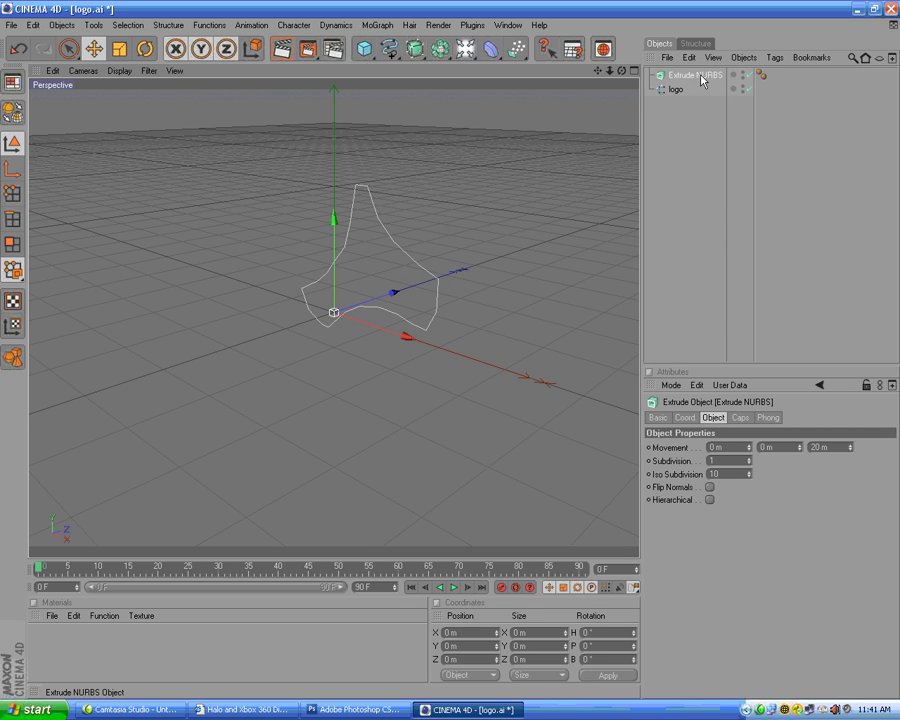
pyautogui.moveTo(700, 91)
pyautogui.mouseDown()
pyautogui.moveTo(707, 88)
pyautogui.moveTo(674, 90)
pyautogui.moveTo(732, 77)
pyautogui.moveTo(683, 88)
pyautogui.moveTo(709, 80)
pyautogui.mouseUp()
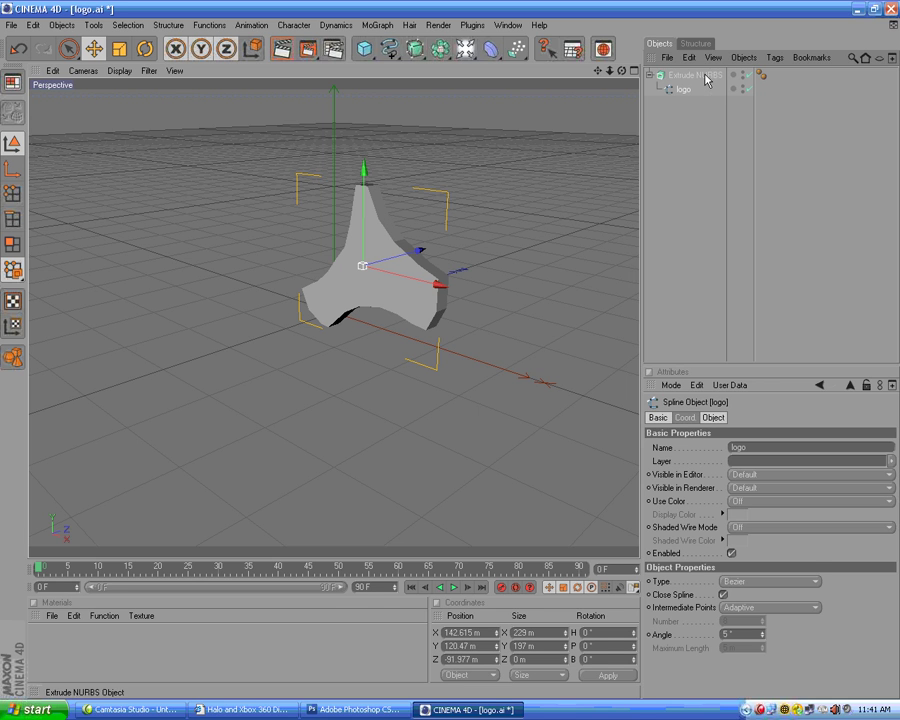
# Step: Rotate the extruded logo freely until it lies nearly flat and edge-on, and deselect it
pyautogui.click(145, 48)
pyautogui.moveTo(423, 283); pyautogui.dragTo(400, 283)
pyautogui.moveTo(366, 226); pyautogui.dragTo(497, 212)
pyautogui.click(499, 209)
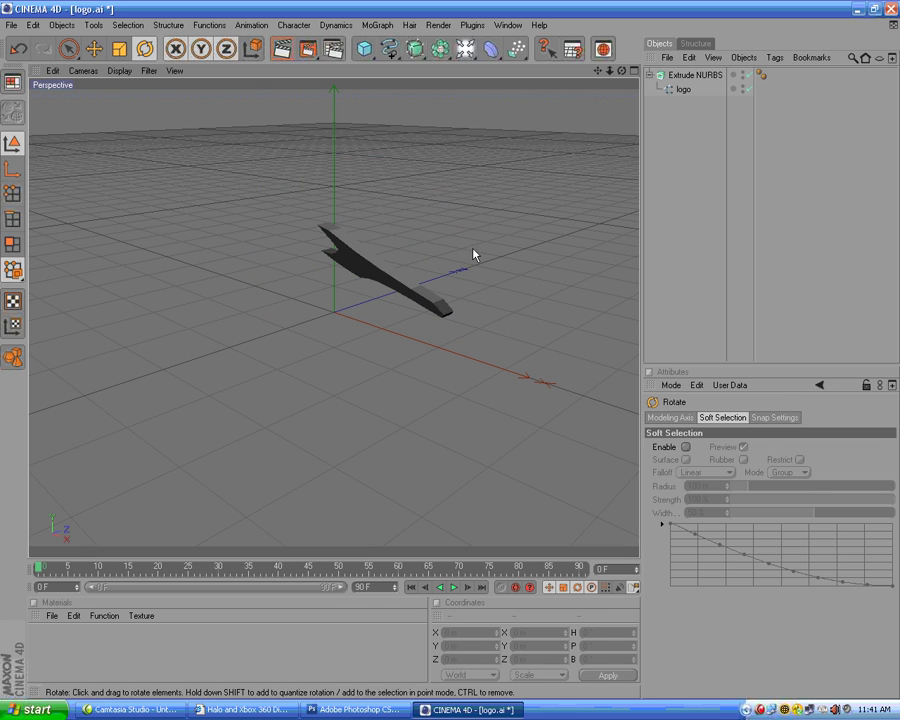
# Step: Set the Extrude NURBS movement to Y 10 m and Z 38 m, rotate the logo to about -444° bank, and deselect it
pyautogui.click(690, 75)
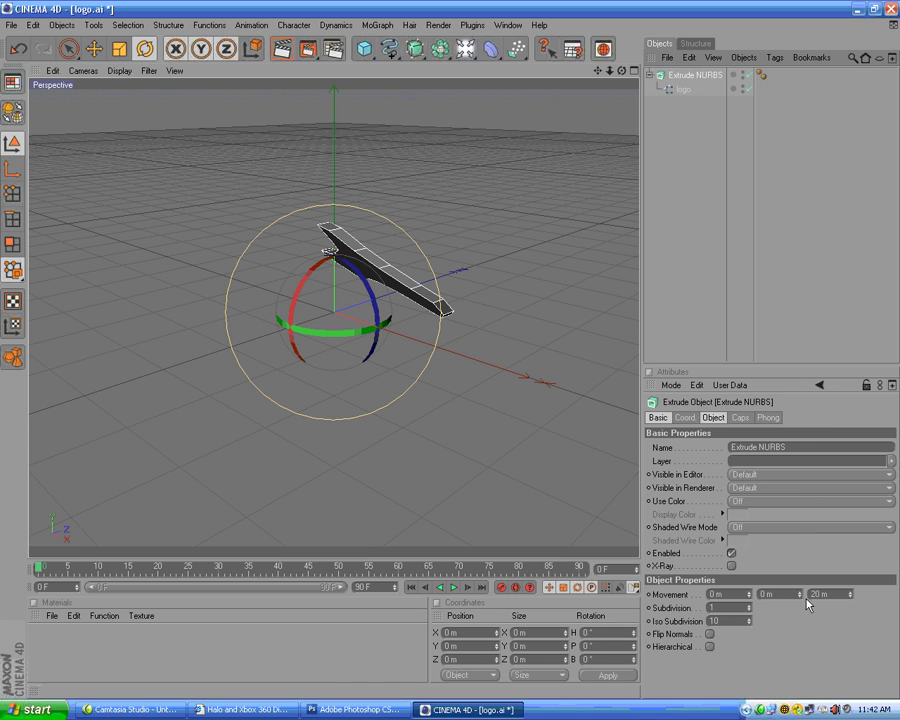
pyautogui.moveTo(802, 597); pyautogui.dragTo(851, 608)
pyautogui.moveTo(374, 302); pyautogui.dragTo(273, 292)
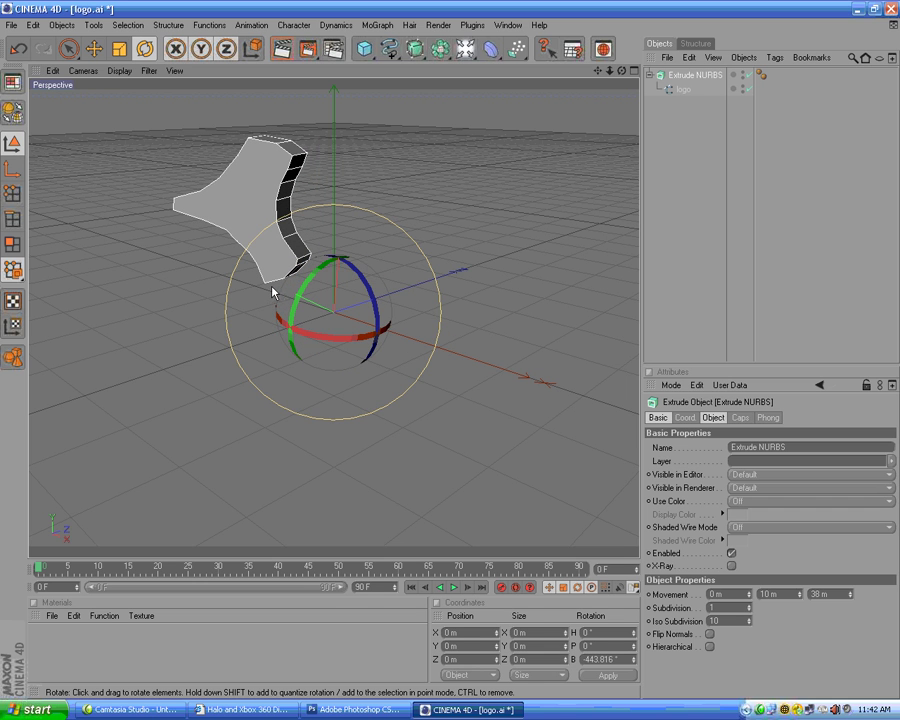
pyautogui.click(174, 277)
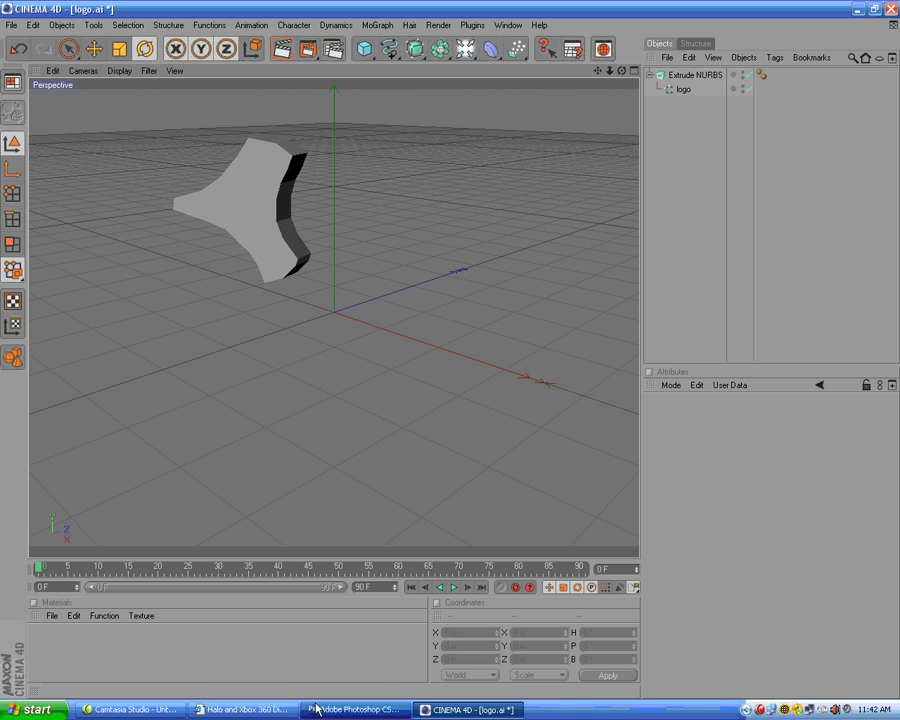
pyautogui.click(765, 710)
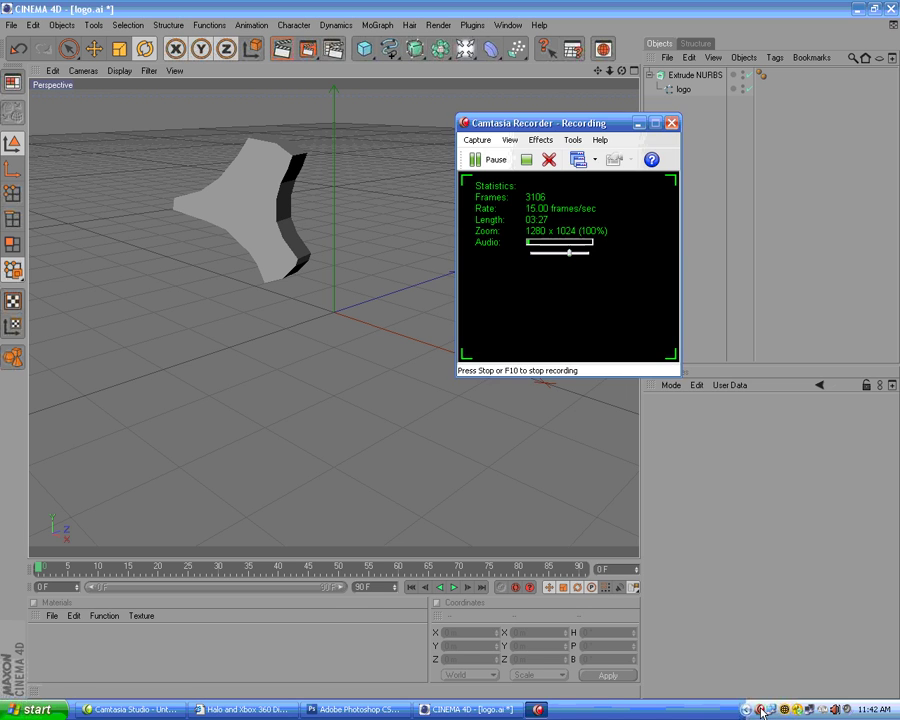
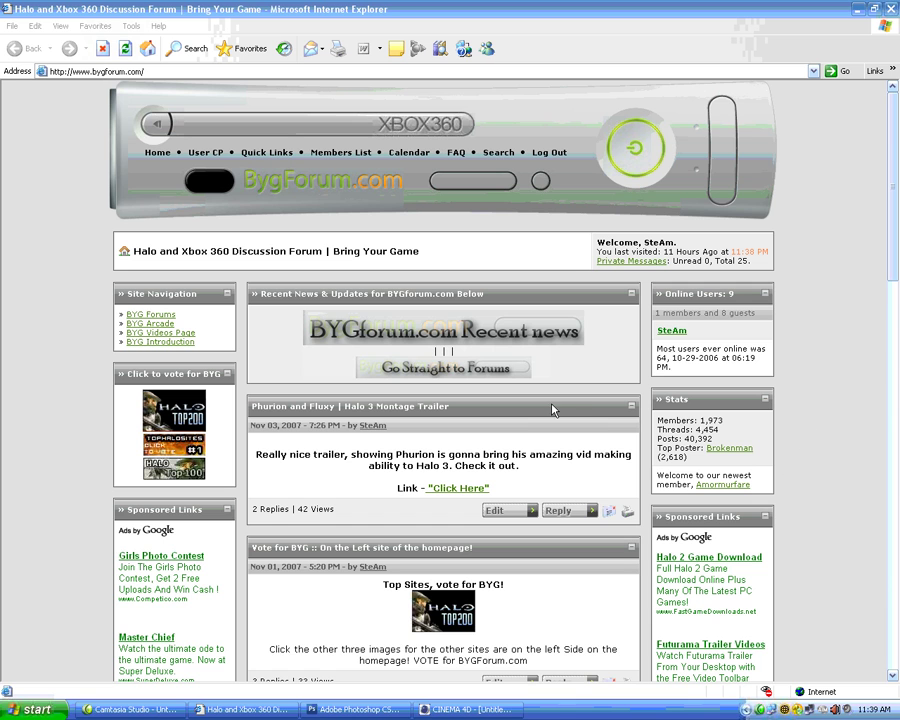
# Step: Switch to Photoshop and create a new 400 x 400 pixel document with a transparent background
pyautogui.hotkey('alt', 'Tab')
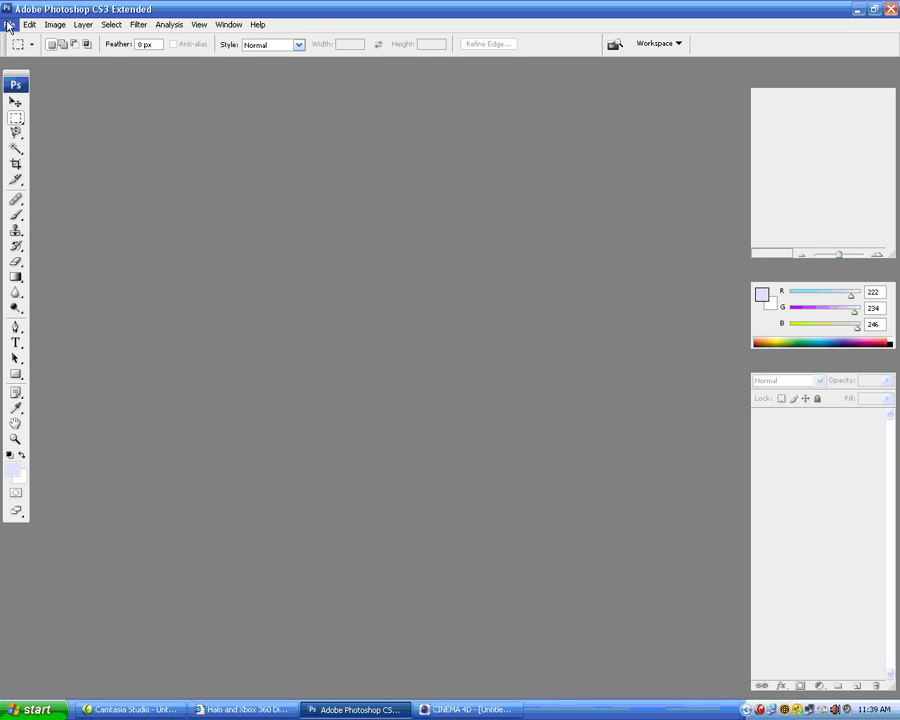
pyautogui.click(9, 24)
pyautogui.click(40, 41)
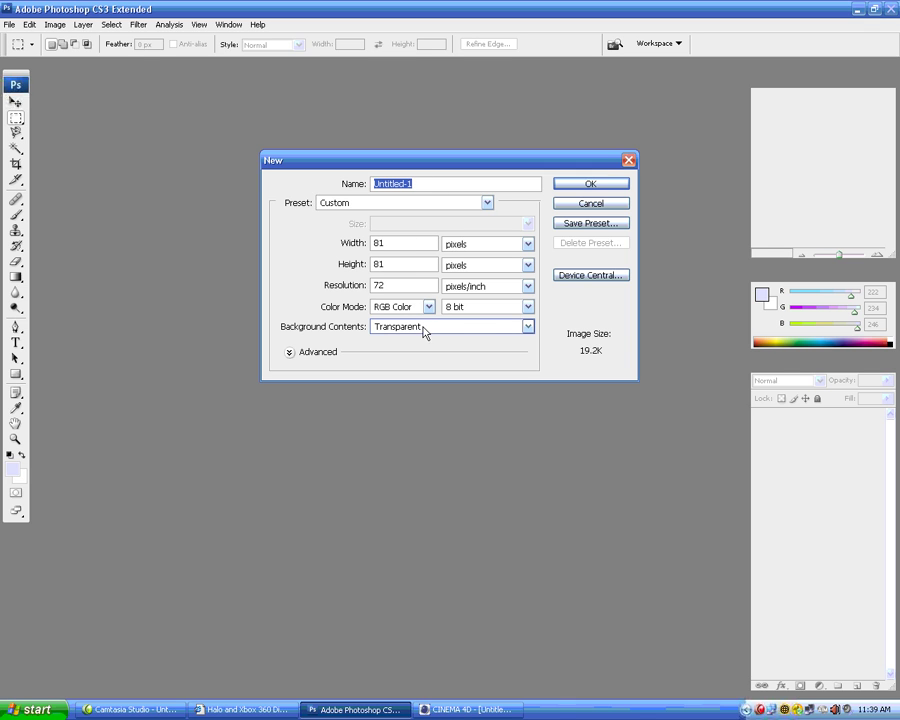
pyautogui.click(357, 246)
pyautogui.write('400')
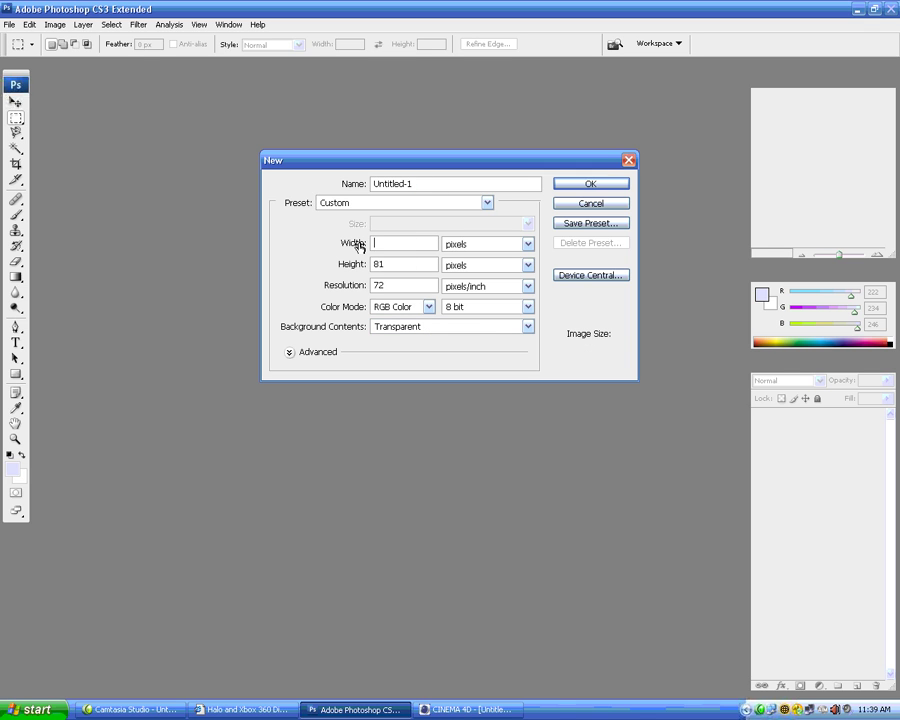
pyautogui.press('Tab')
pyautogui.press('Tab')
pyautogui.press('Tab')
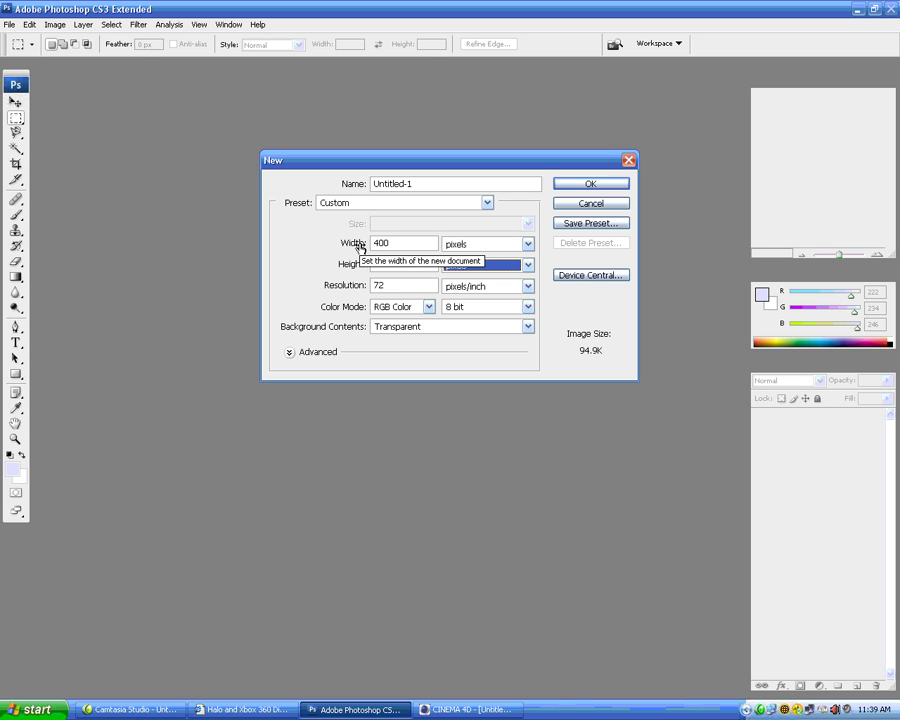
pyautogui.click(373, 264)
pyautogui.write('400')
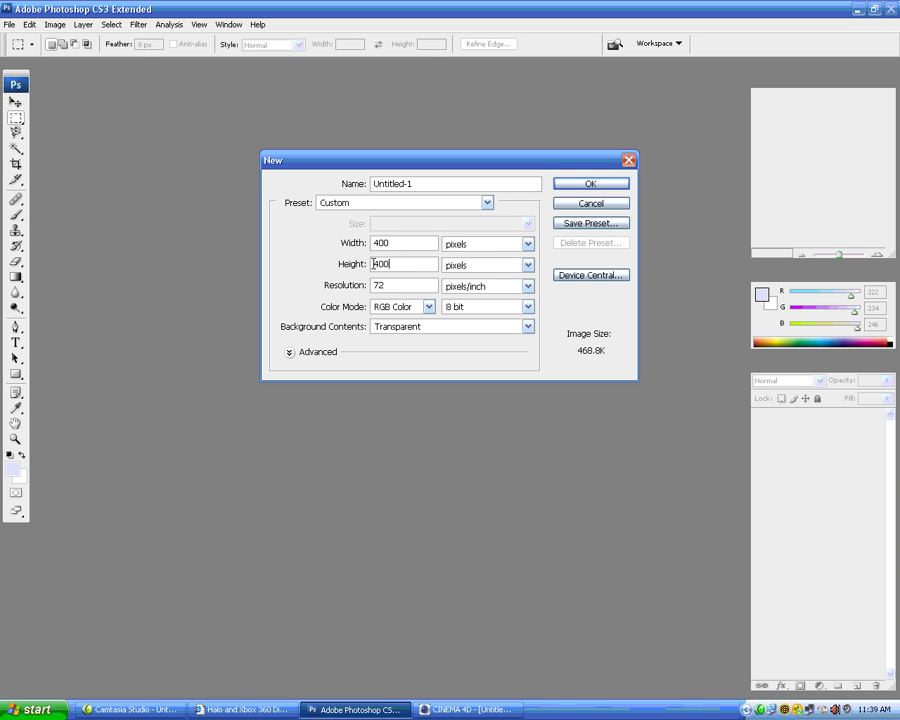
pyautogui.press('Return')
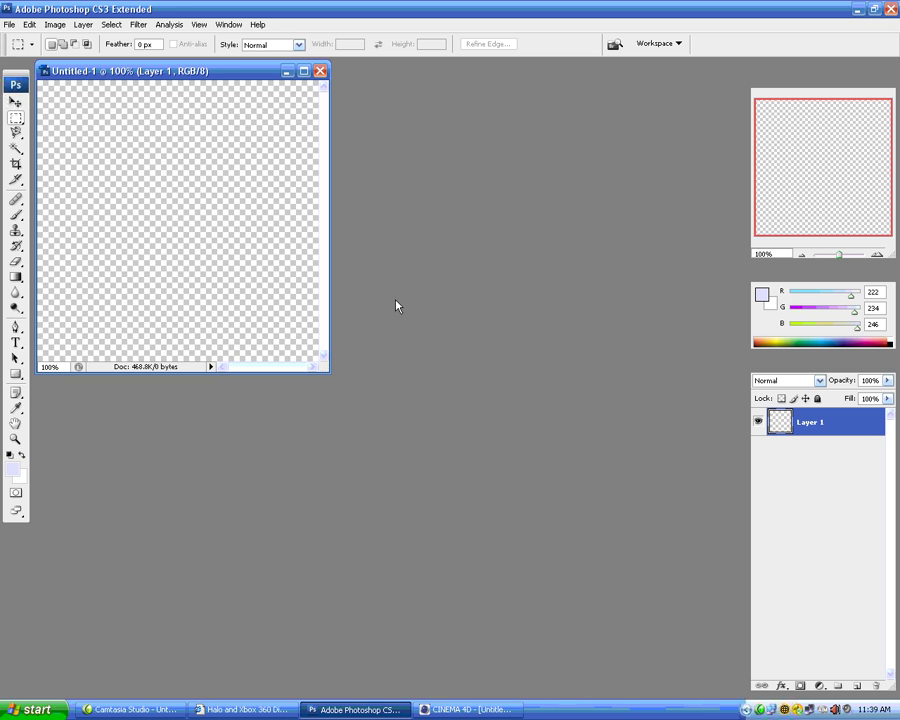
# Step: Paint a solid pale lavender blob on Layer 1 and erase its edges into a three-armed logo shape with inward-curving sides
pyautogui.moveTo(333, 369); pyautogui.dragTo(480, 426)
pyautogui.moveTo(260, 80); pyautogui.dragTo(412, 146)
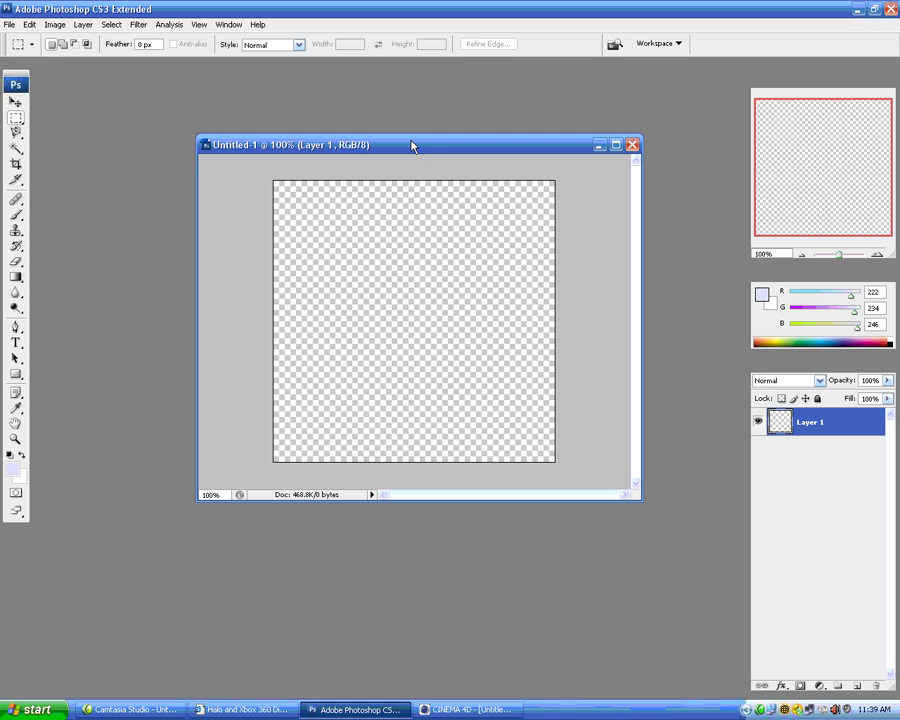
pyautogui.click(16, 215)
pyautogui.moveTo(386, 269)
pyautogui.mouseDown()
pyautogui.moveTo(355, 273)
pyautogui.moveTo(366, 297)
pyautogui.moveTo(391, 294)
pyautogui.moveTo(392, 275)
pyautogui.moveTo(418, 256)
pyautogui.moveTo(447, 275)
pyautogui.moveTo(407, 304)
pyautogui.moveTo(423, 336)
pyautogui.moveTo(375, 328)
pyautogui.moveTo(386, 313)
pyautogui.moveTo(368, 337)
pyautogui.moveTo(350, 302)
pyautogui.moveTo(332, 312)
pyautogui.moveTo(339, 275)
pyautogui.moveTo(377, 254)
pyautogui.moveTo(457, 311)
pyautogui.moveTo(362, 351)
pyautogui.moveTo(339, 341)
pyautogui.moveTo(330, 312)
pyautogui.mouseUp()
pyautogui.hotkey('alt', 'shift', 'b')
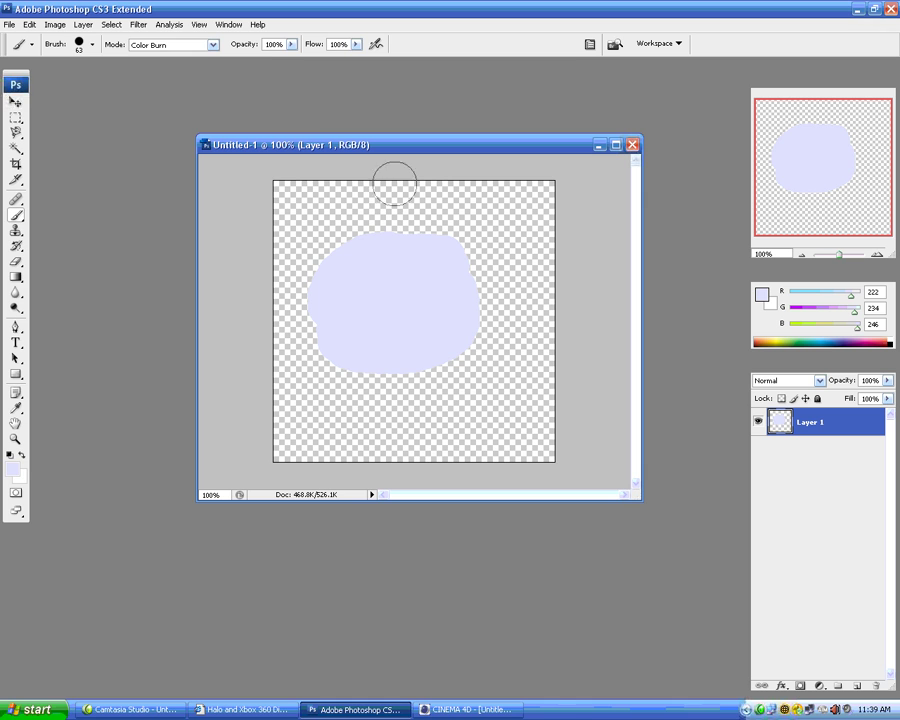
pyautogui.click(16, 261)
pyautogui.moveTo(384, 396)
pyautogui.mouseDown()
pyautogui.moveTo(398, 368)
pyautogui.moveTo(470, 376)
pyautogui.moveTo(494, 279)
pyautogui.moveTo(429, 230)
pyautogui.moveTo(378, 219)
pyautogui.moveTo(333, 301)
pyautogui.moveTo(315, 291)
pyautogui.moveTo(346, 342)
pyautogui.mouseUp()
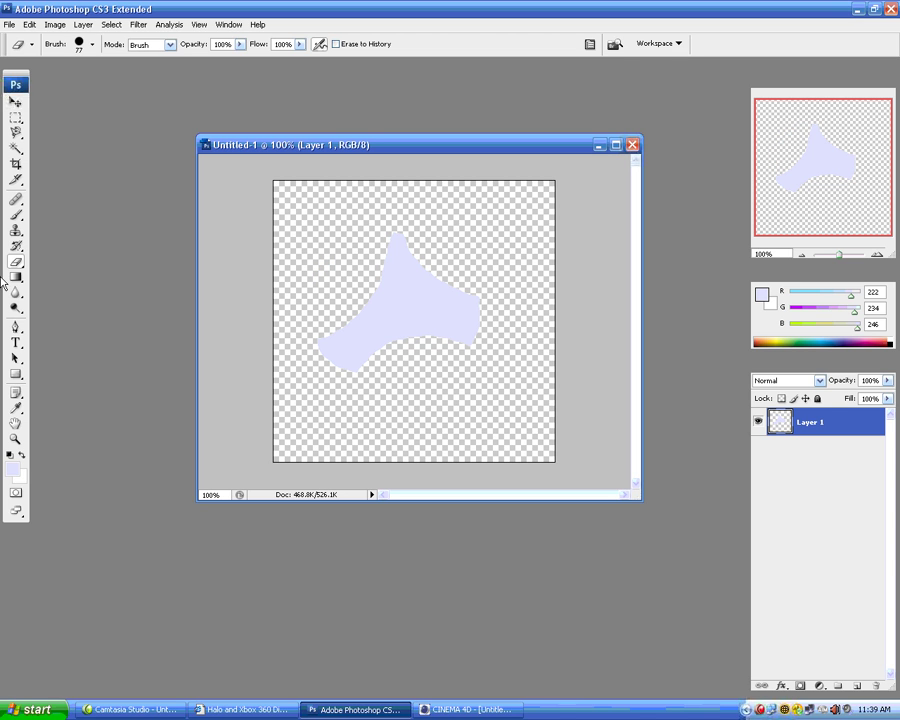
# Step: Try to outline the logo shape with the Magnetic Lasso and undo the resulting selections
pyautogui.click(16, 132)
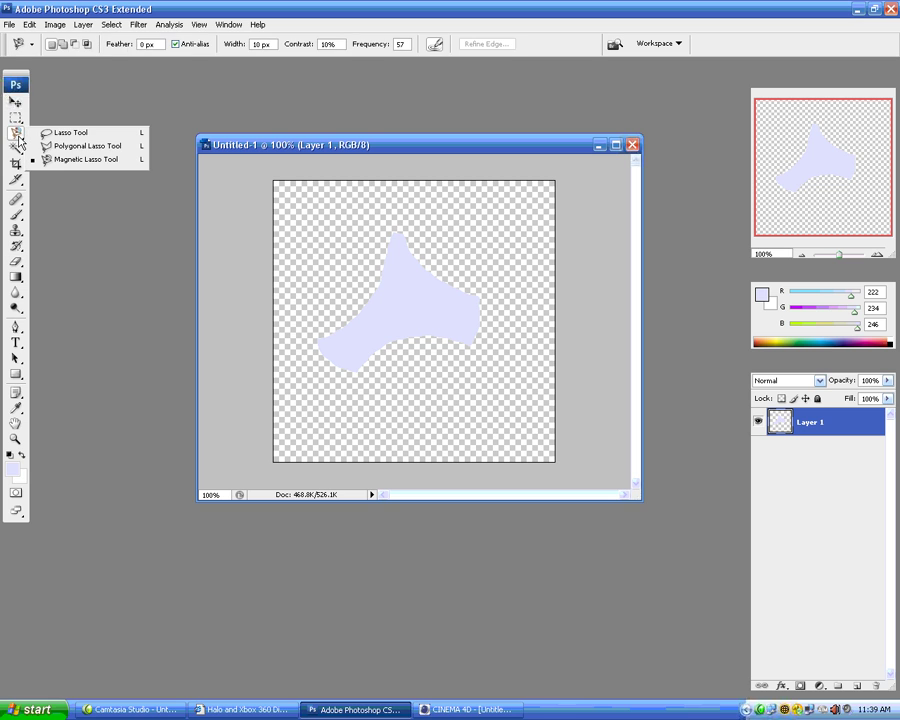
pyautogui.click(62, 160)
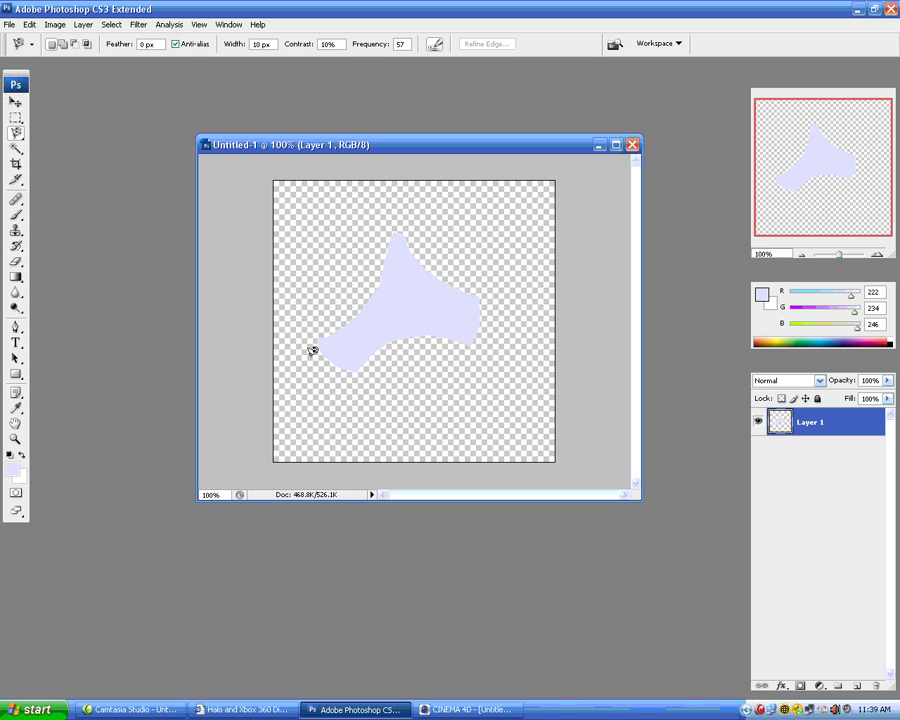
pyautogui.click(361, 377)
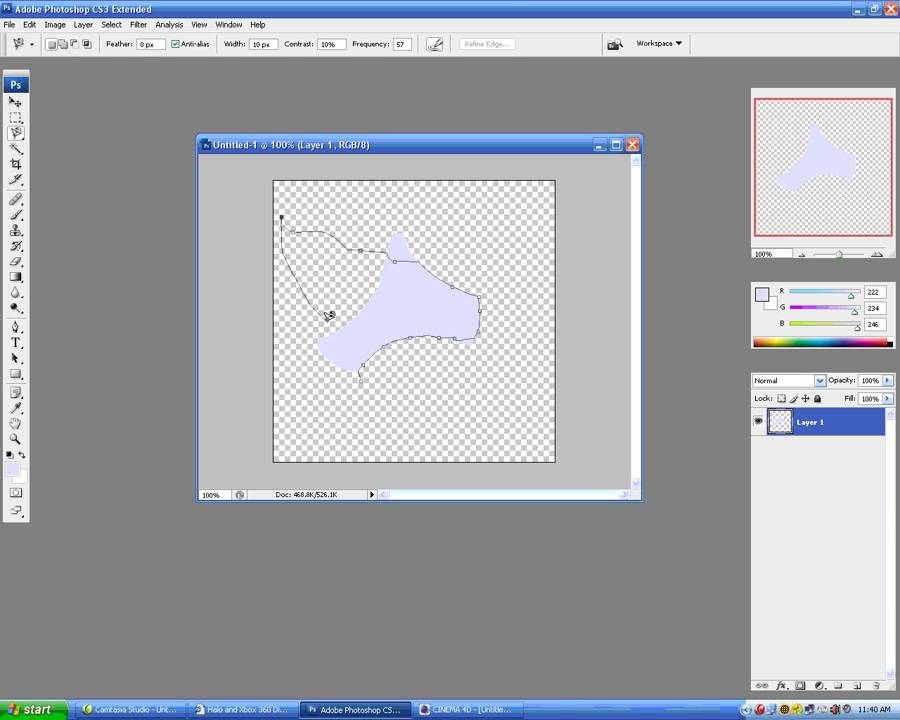
pyautogui.doubleClick(314, 282)
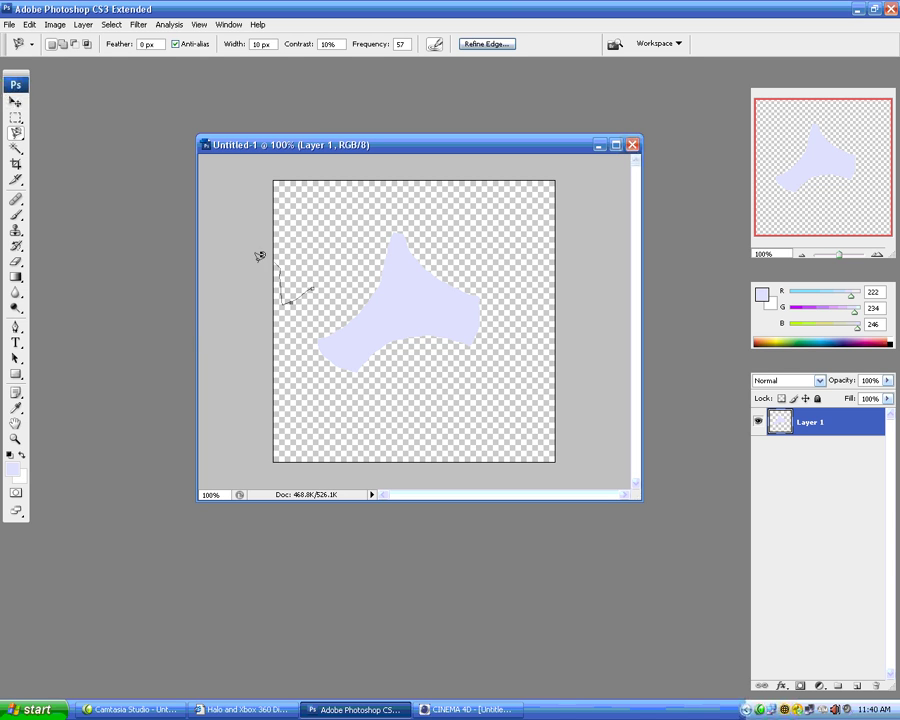
pyautogui.click(280, 236)
pyautogui.rightClick(366, 287)
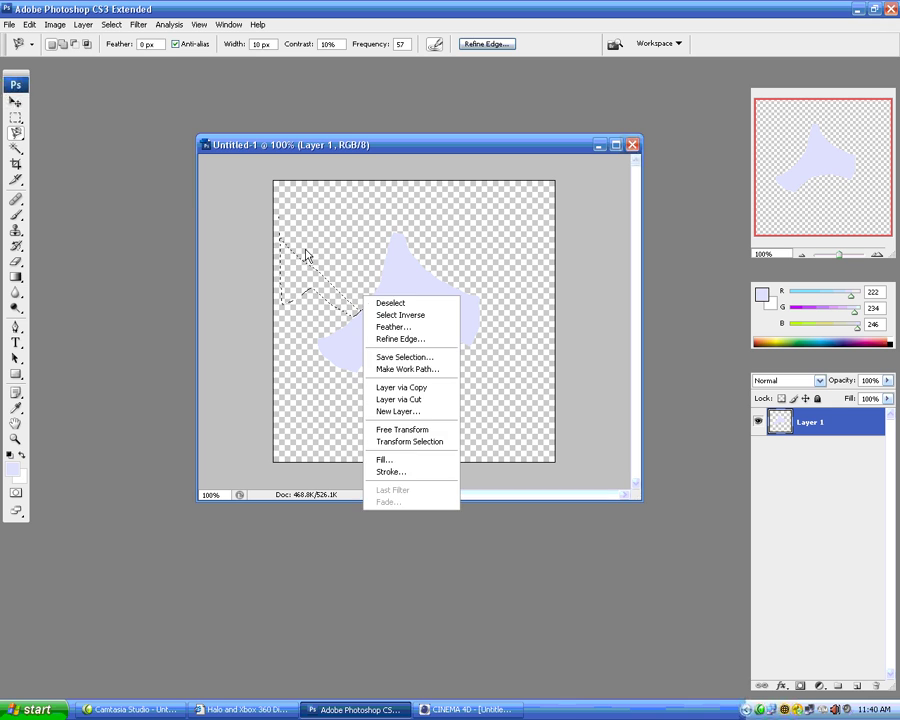
pyautogui.click(30, 24)
pyautogui.click(52, 64)
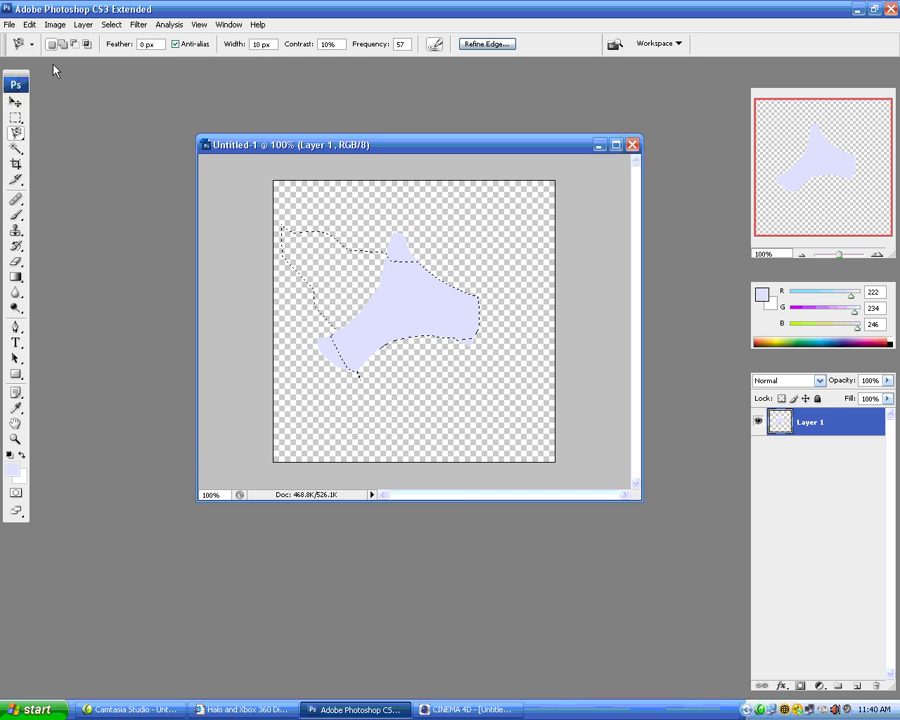
pyautogui.click(30, 24)
pyautogui.click(44, 65)
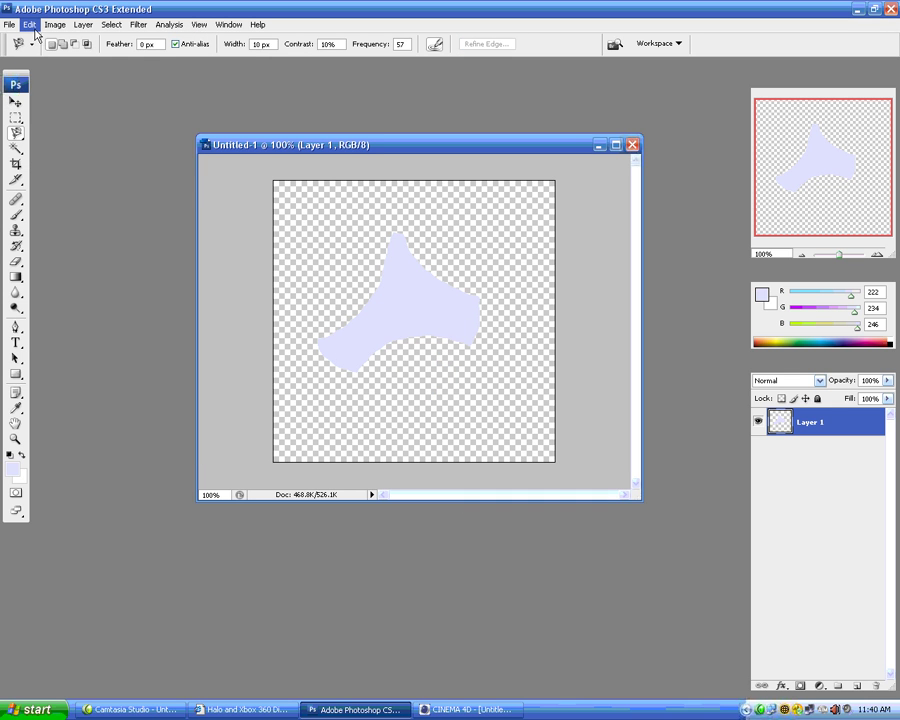
# Step: Trace the logo shape's outline with the Pen tool as a closed shape layer, placing anchor points all around its edge
pyautogui.moveTo(319, 161)
pyautogui.mouseDown()
pyautogui.moveTo(305, 157)
pyautogui.moveTo(323, 160)
pyautogui.mouseUp()
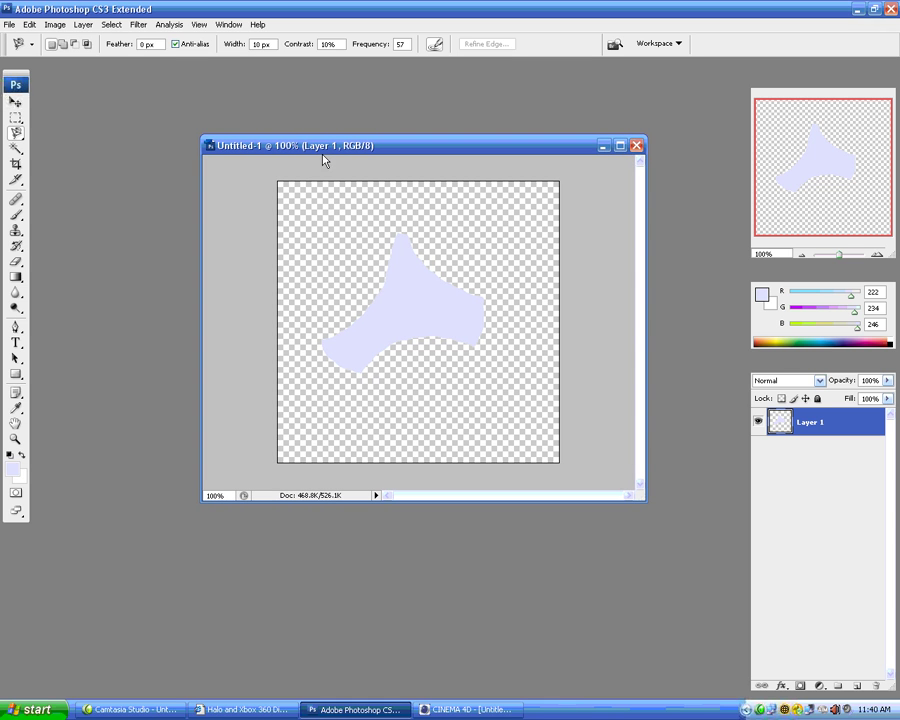
pyautogui.click(16, 328)
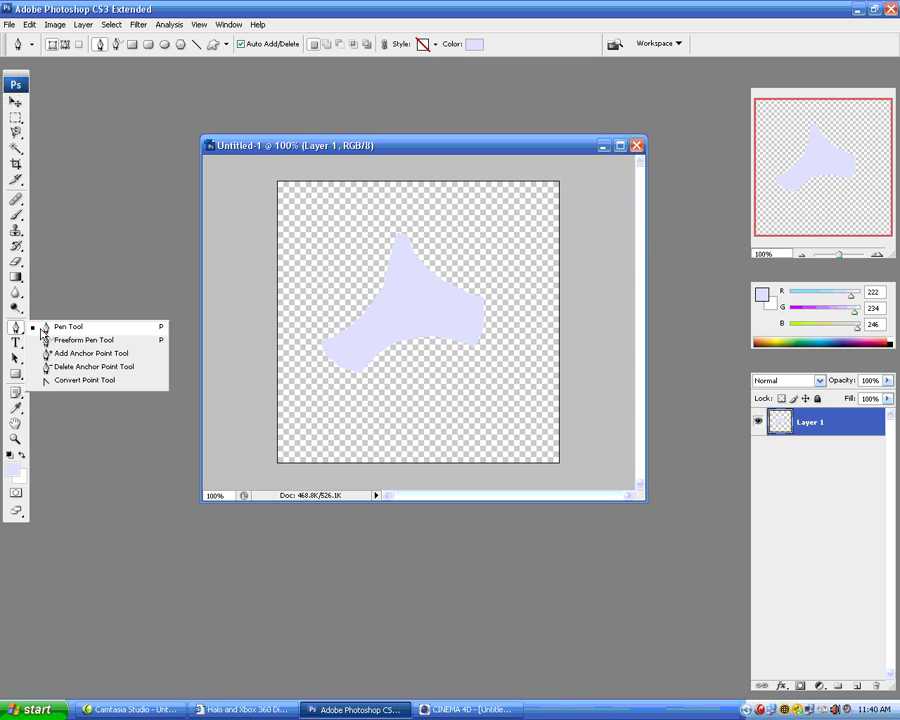
pyautogui.click(305, 145)
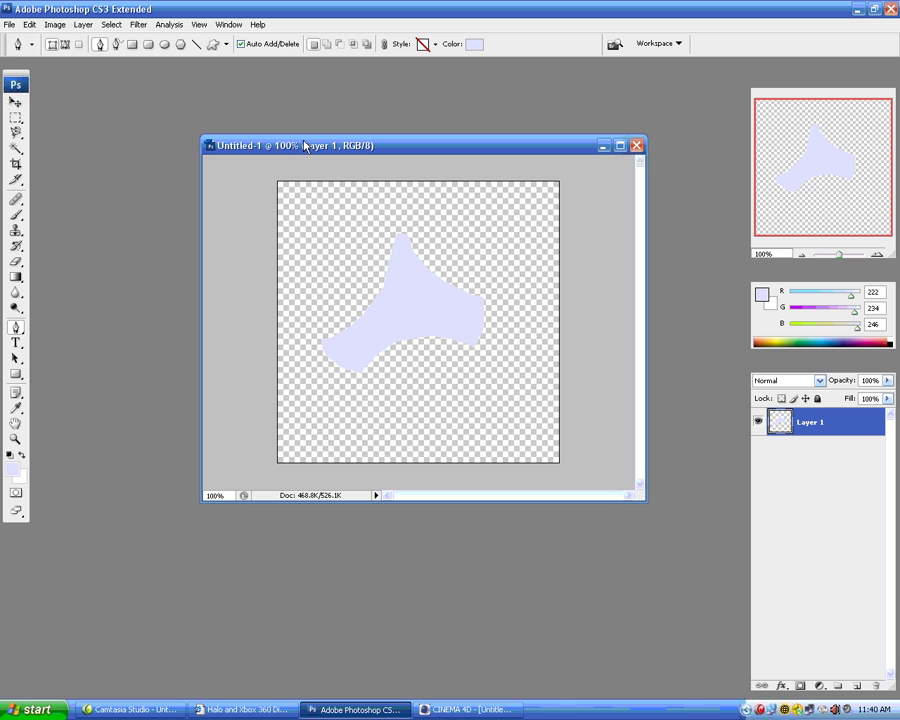
pyautogui.click(361, 373)
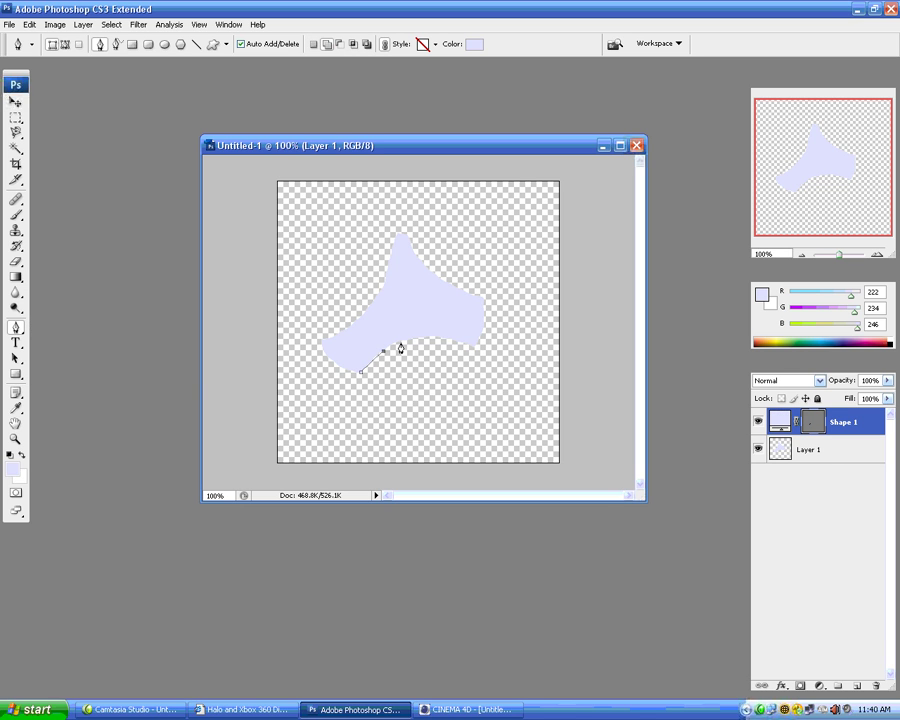
pyautogui.click(400, 343)
pyautogui.click(425, 337)
pyautogui.click(444, 338)
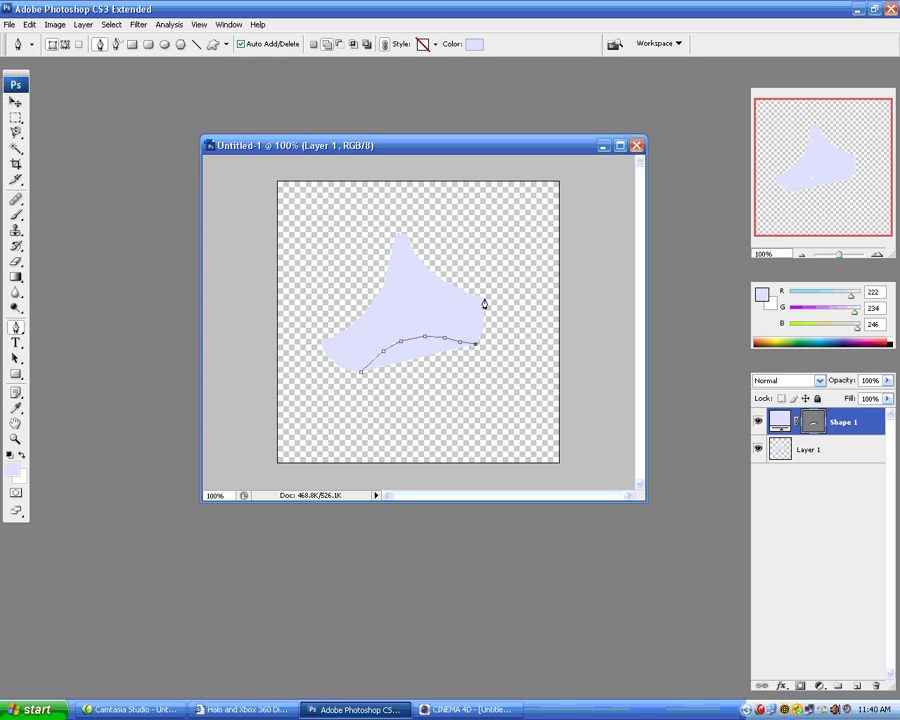
pyautogui.click(484, 331)
pyautogui.click(484, 301)
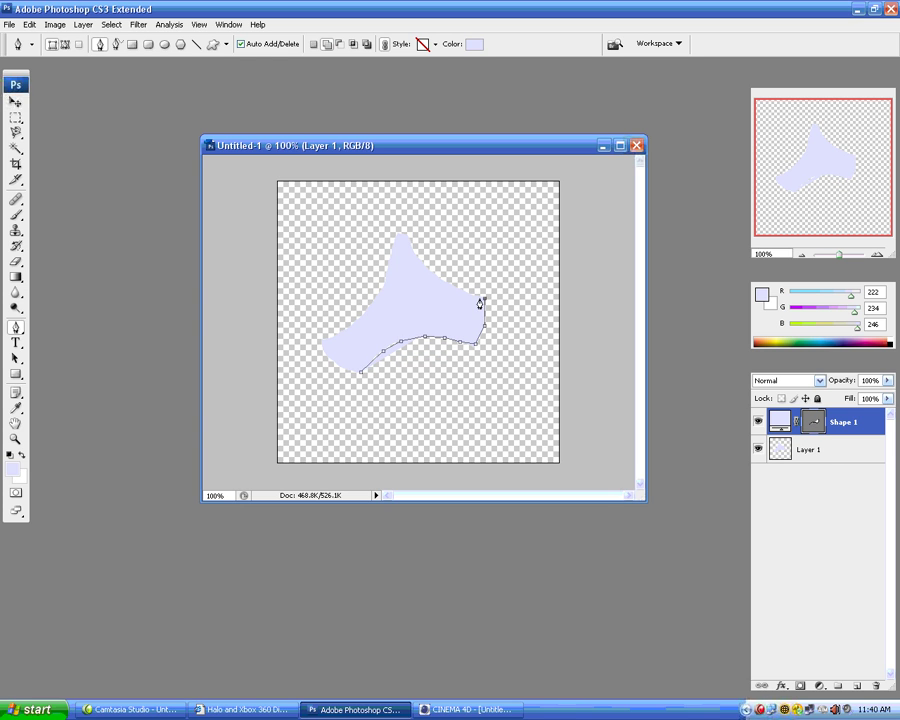
pyautogui.click(465, 290)
pyautogui.click(438, 276)
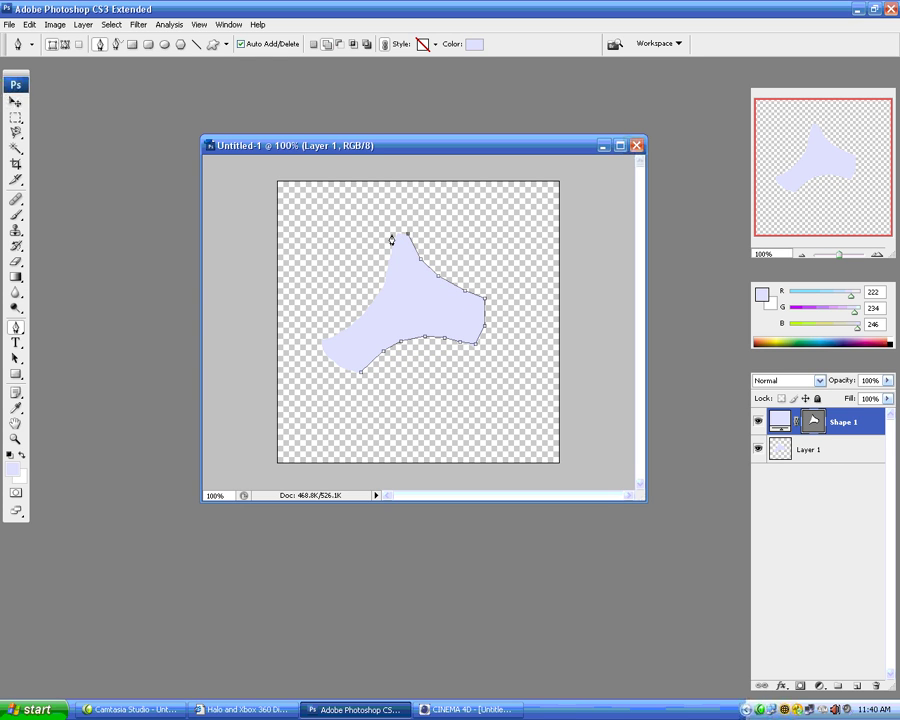
pyautogui.click(388, 268)
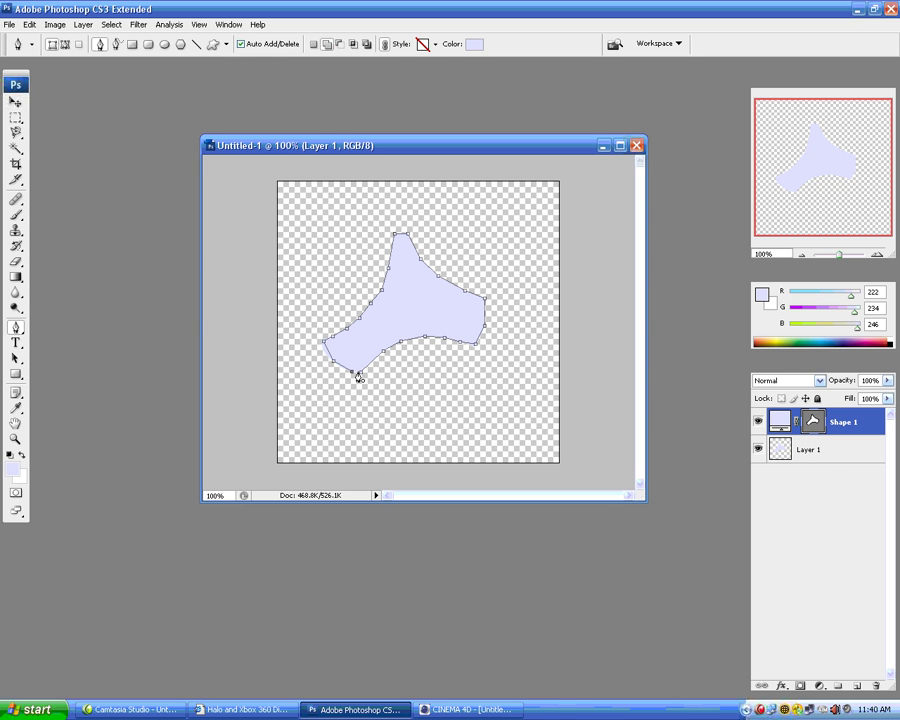
pyautogui.click(361, 378)
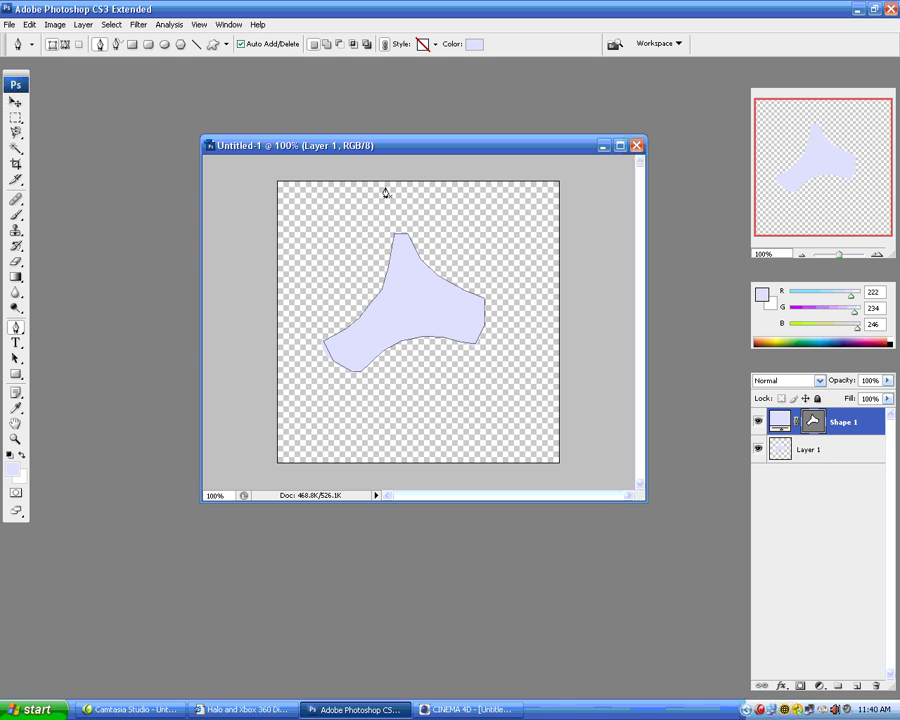
# Step: Export the Shape 1 Vector Mask path to the Desktop as an Adobe Illustrator file named logo
pyautogui.click(10, 25)
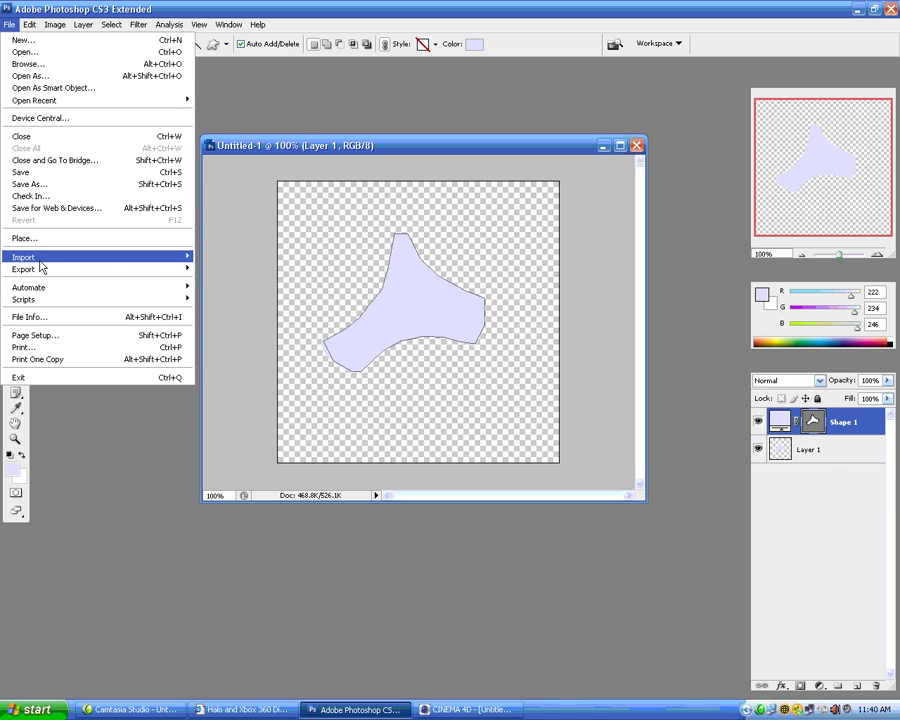
pyautogui.moveTo(30, 257)
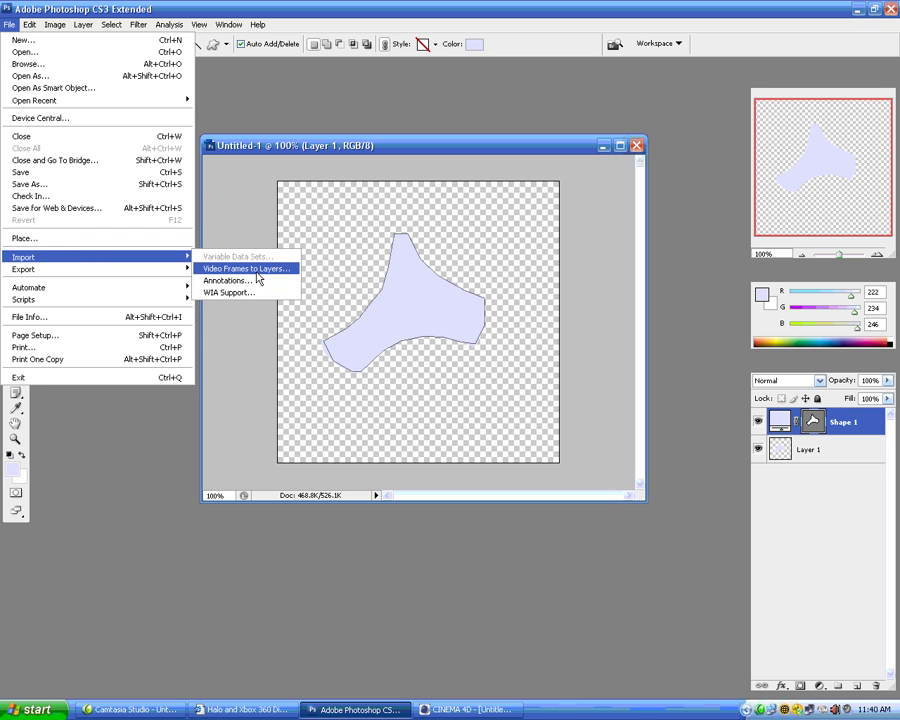
pyautogui.moveTo(124, 270)
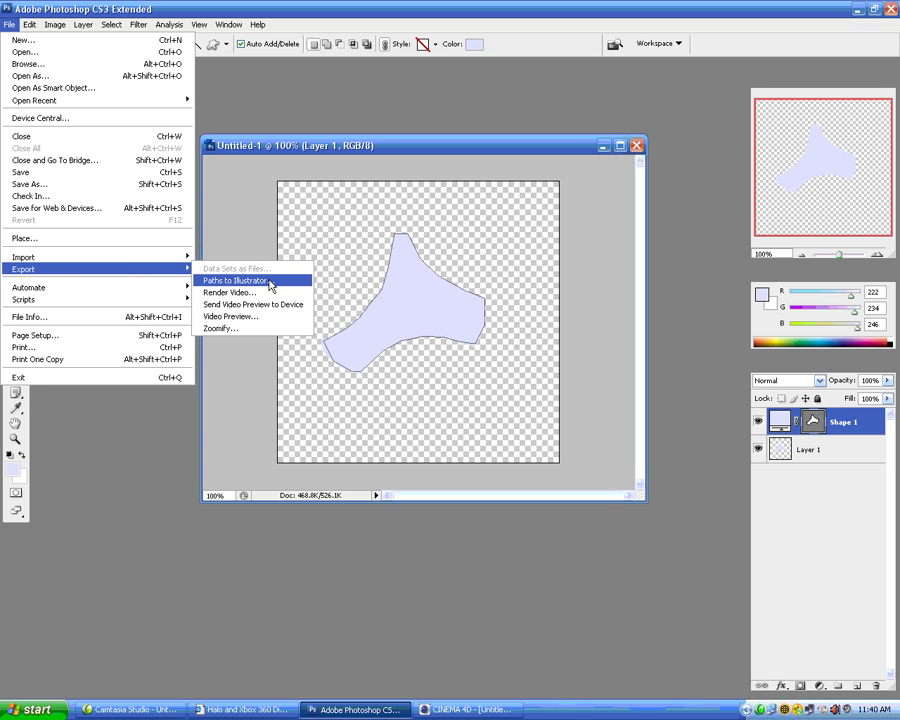
pyautogui.click(270, 284)
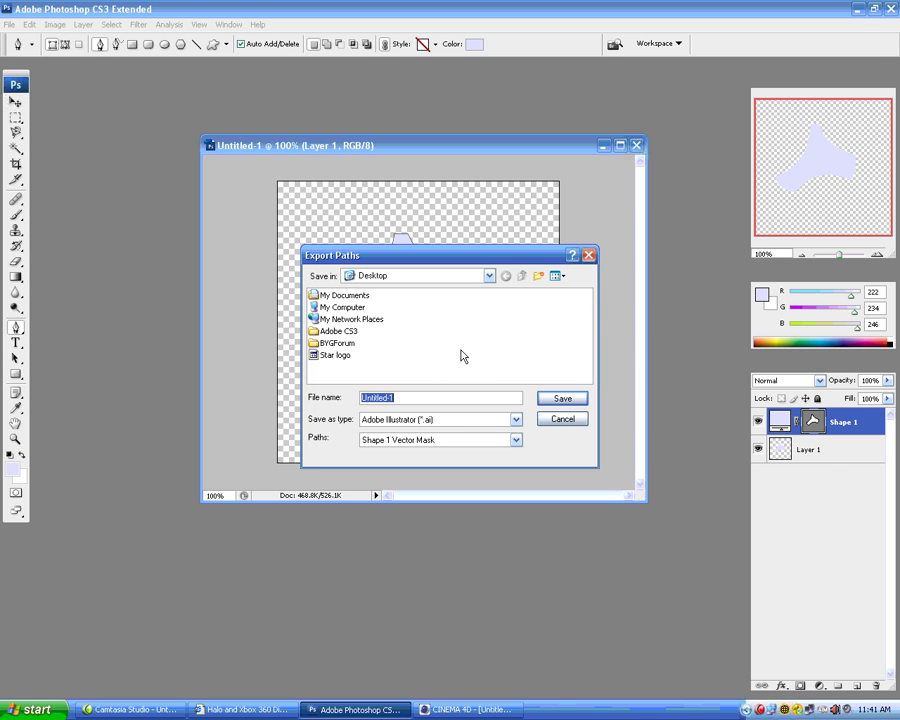
pyautogui.write('logo')
pyautogui.click(562, 398)
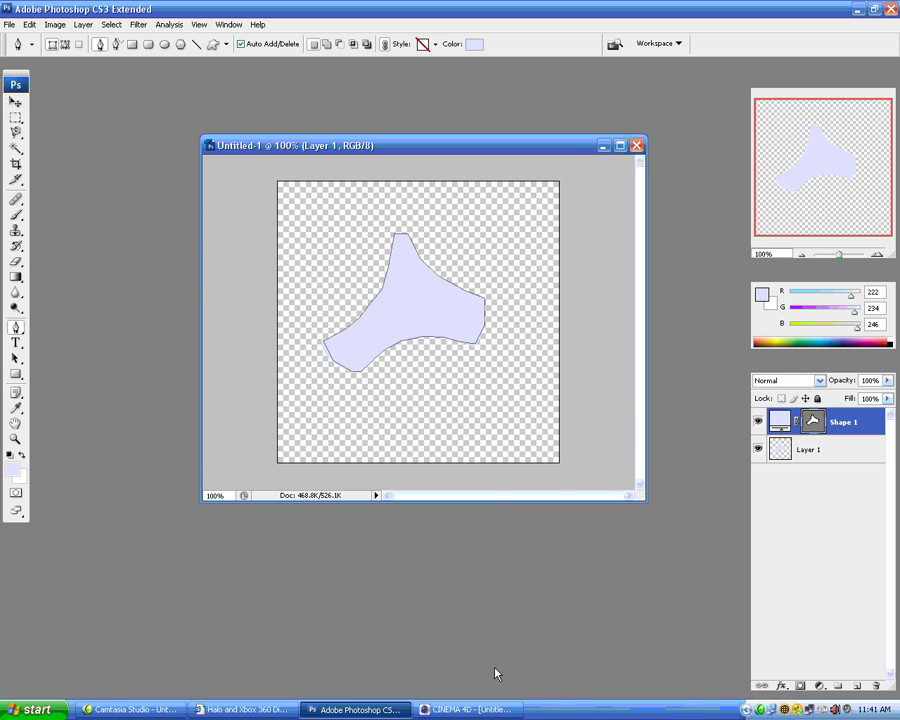
# Step: Switch to CINEMA 4D and open the exported logo Illustrator file from the Desktop
pyautogui.click(468, 709)
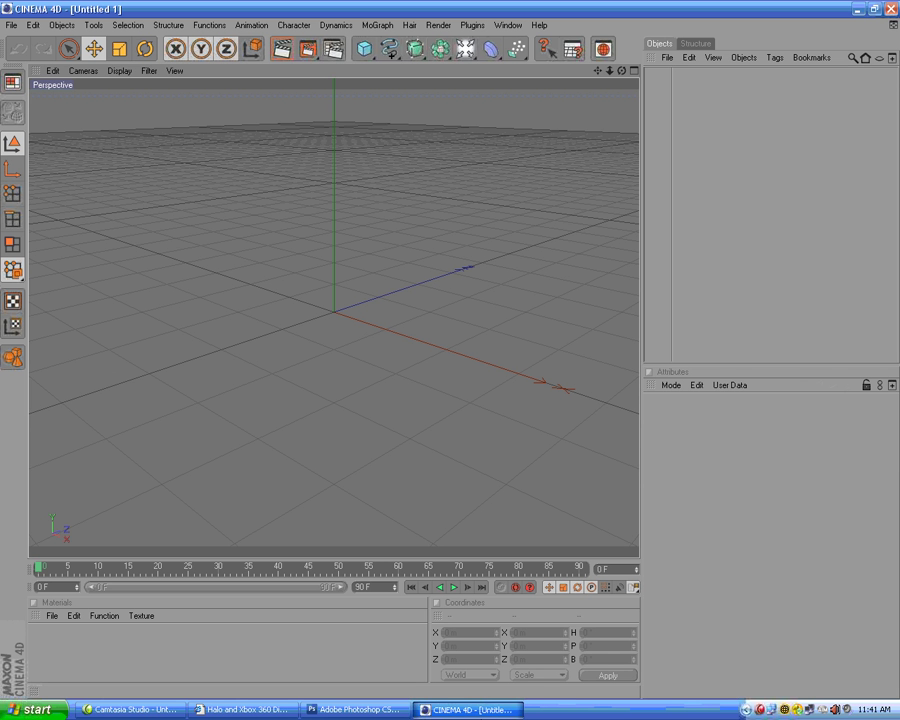
pyautogui.click(11, 25)
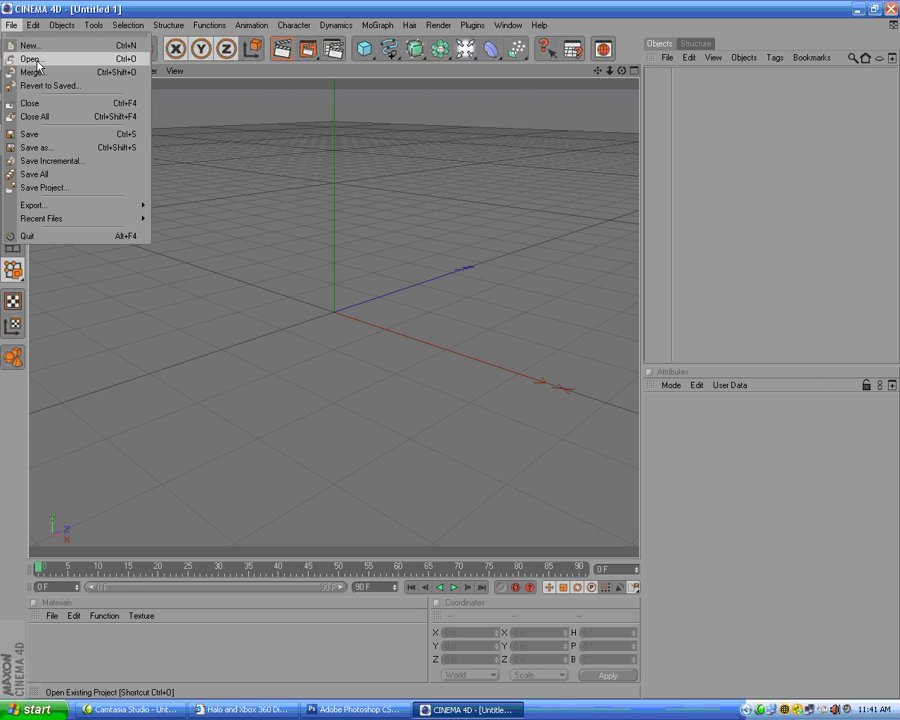
pyautogui.click(33, 60)
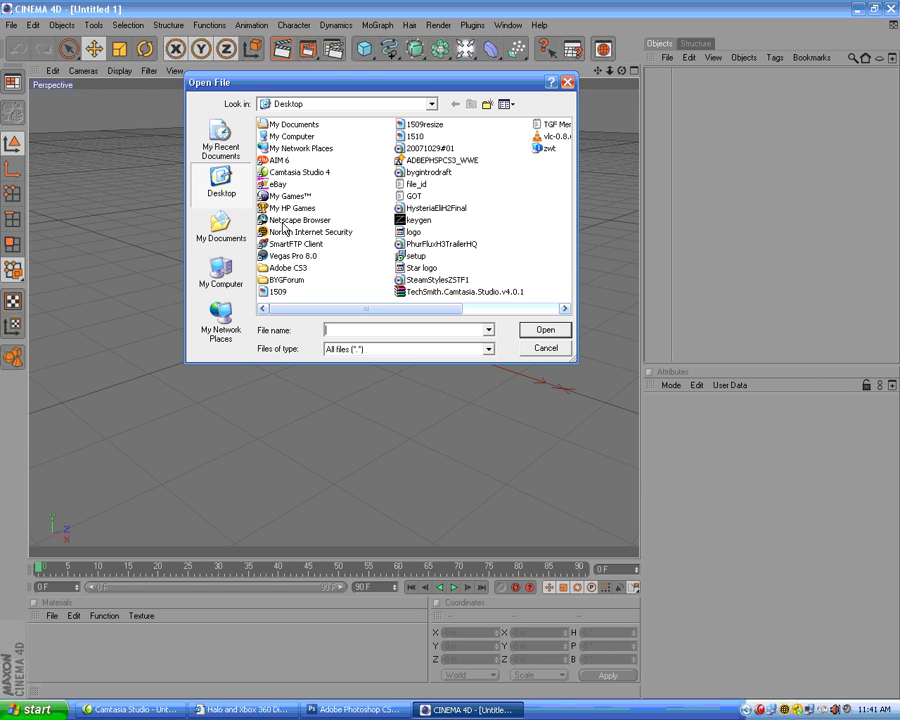
pyautogui.click(413, 233)
pyautogui.doubleClick(413, 234)
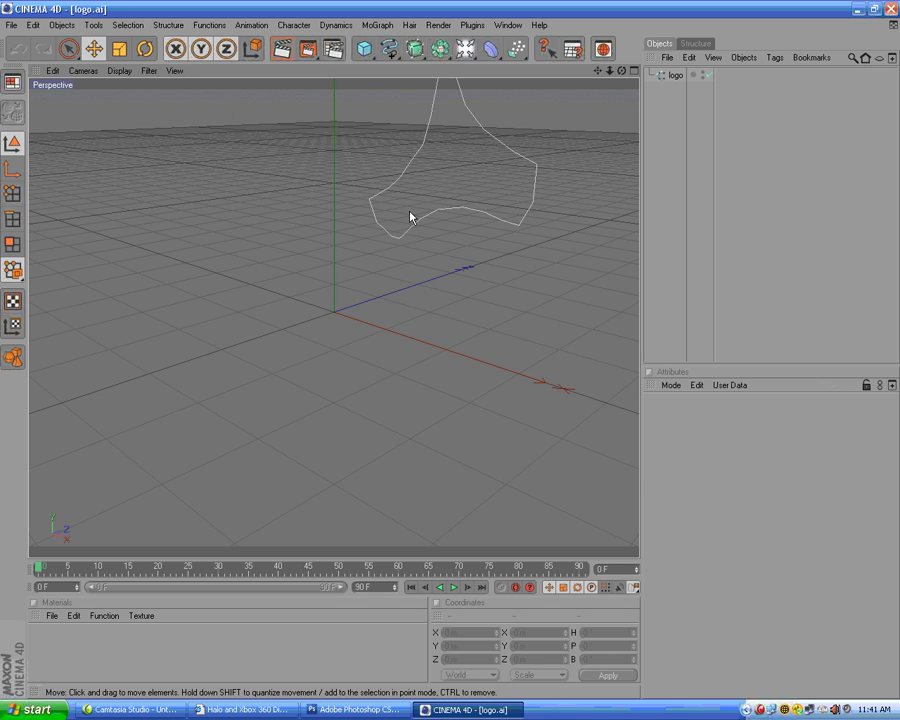
# Step: Move the logo spline down close to the world origin, to about X 143 m, Y 120 m, Z -92 m
pyautogui.scroll(-2, 430, 180)
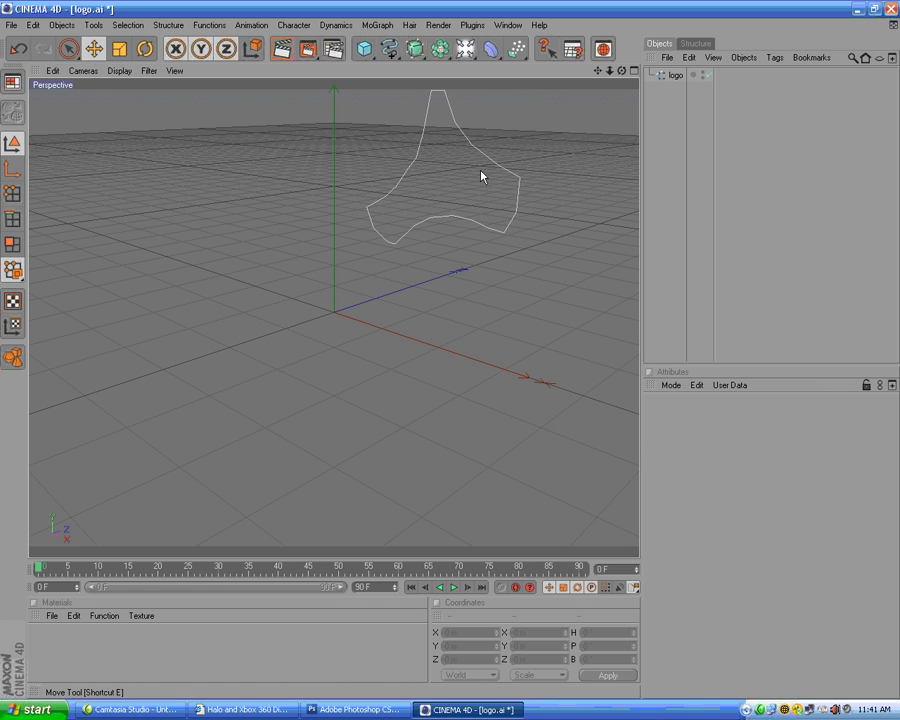
pyautogui.press('e')
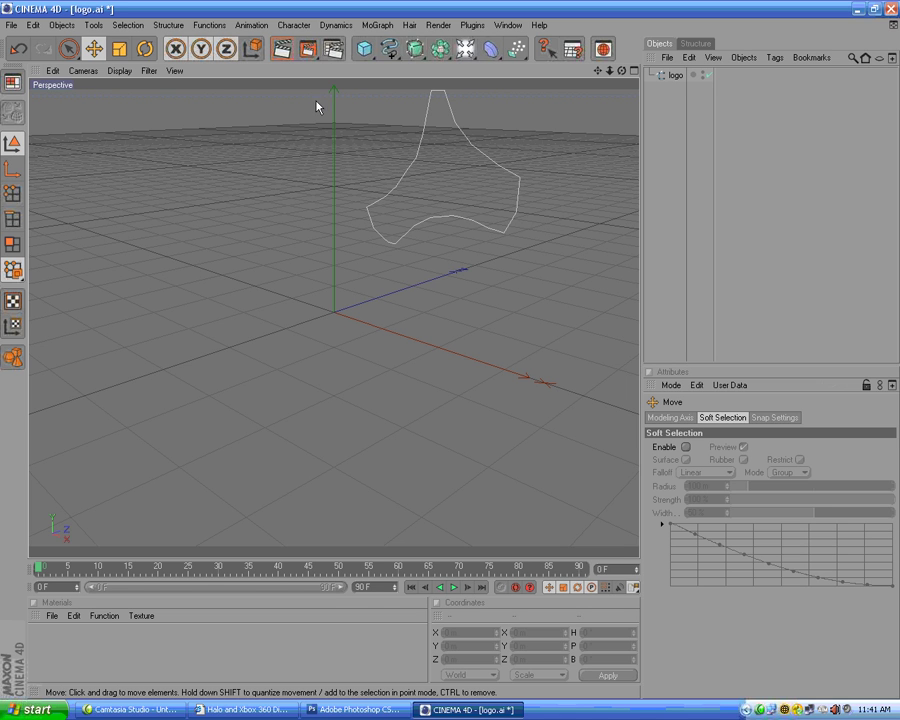
pyautogui.click(676, 75)
pyautogui.moveTo(436, 174); pyautogui.dragTo(362, 265)
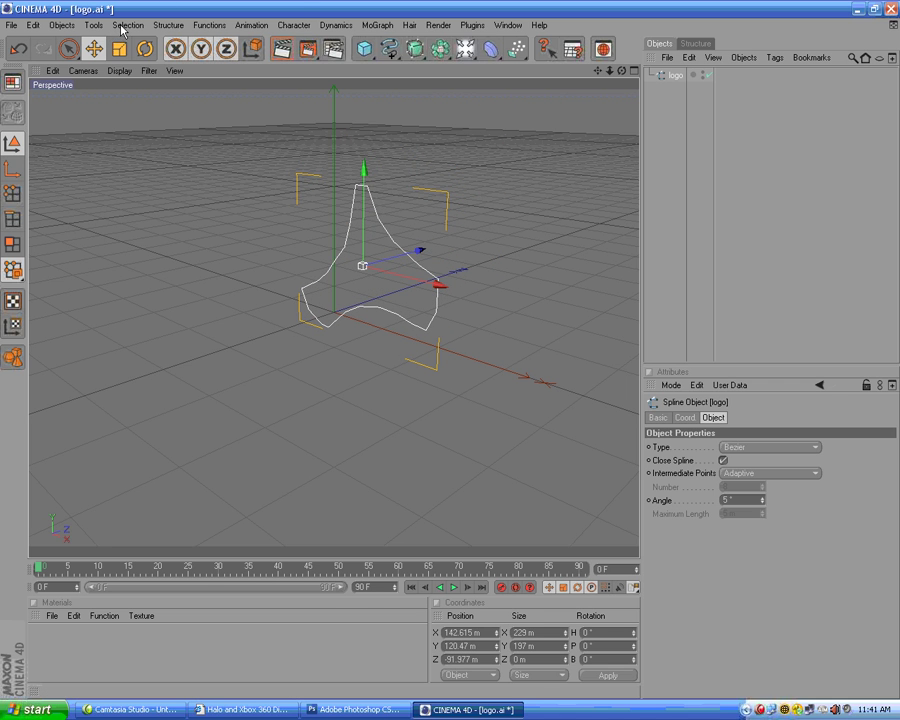
# Step: Add an Extrude NURBS object and make the logo spline its child to extrude the outline
pyautogui.click(62, 24)
pyautogui.moveTo(120, 142)
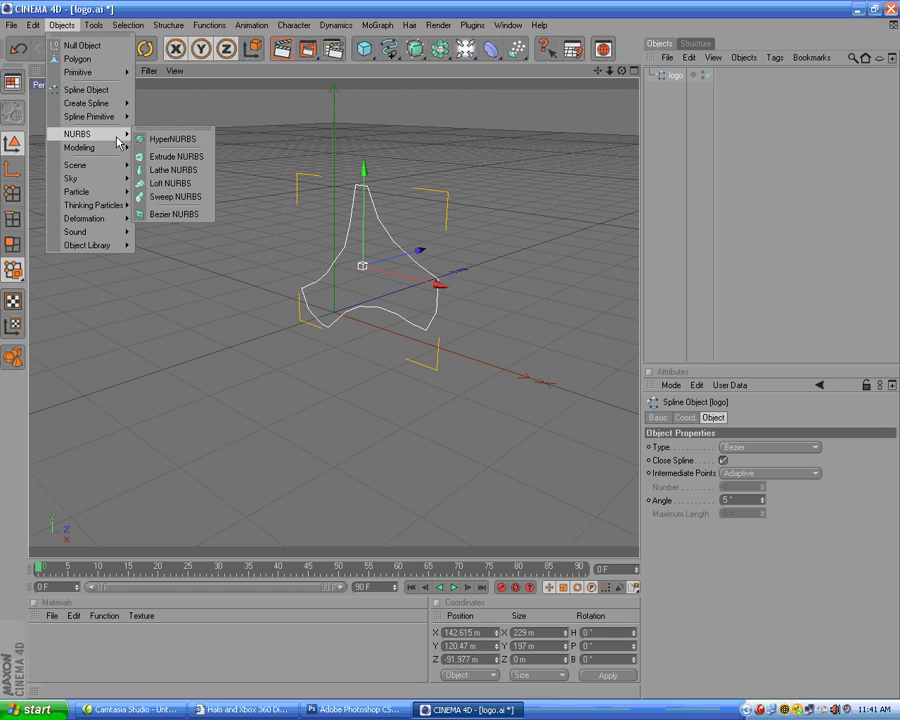
pyautogui.click(199, 163)
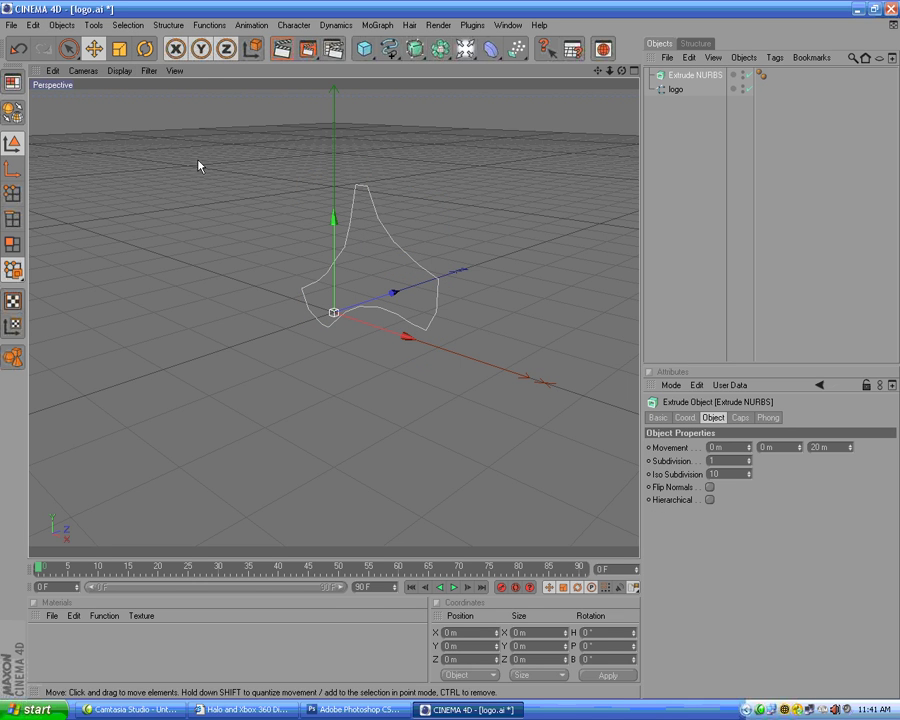
pyautogui.keyDown('ctrl'); pyautogui.click(676, 90); pyautogui.keyUp('ctrl')
pyautogui.moveTo(676, 95); pyautogui.dragTo(714, 80)
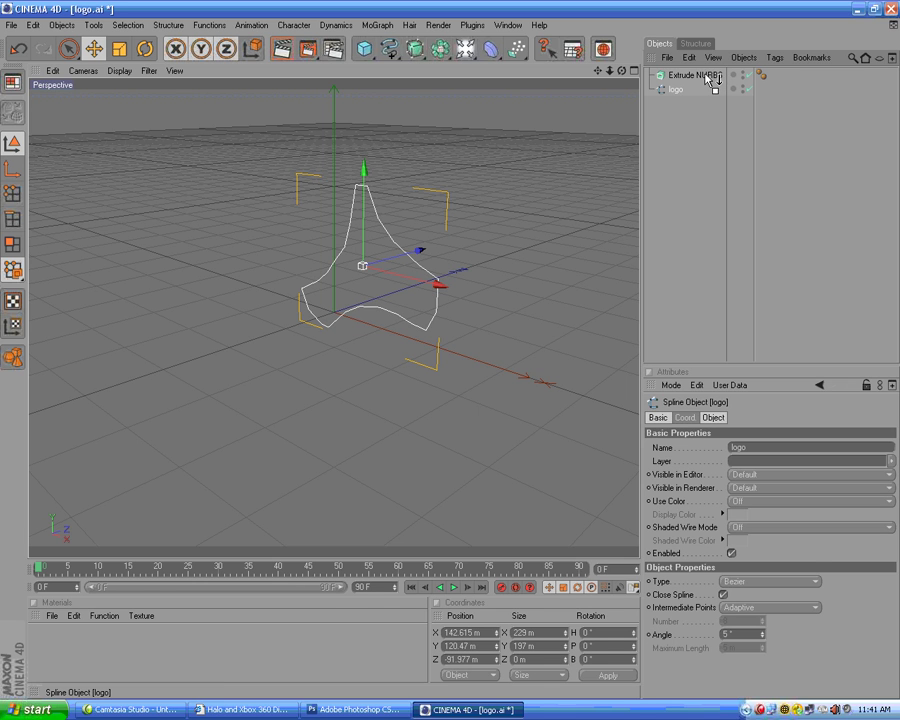
pyautogui.moveTo(712, 79); pyautogui.dragTo(714, 80)
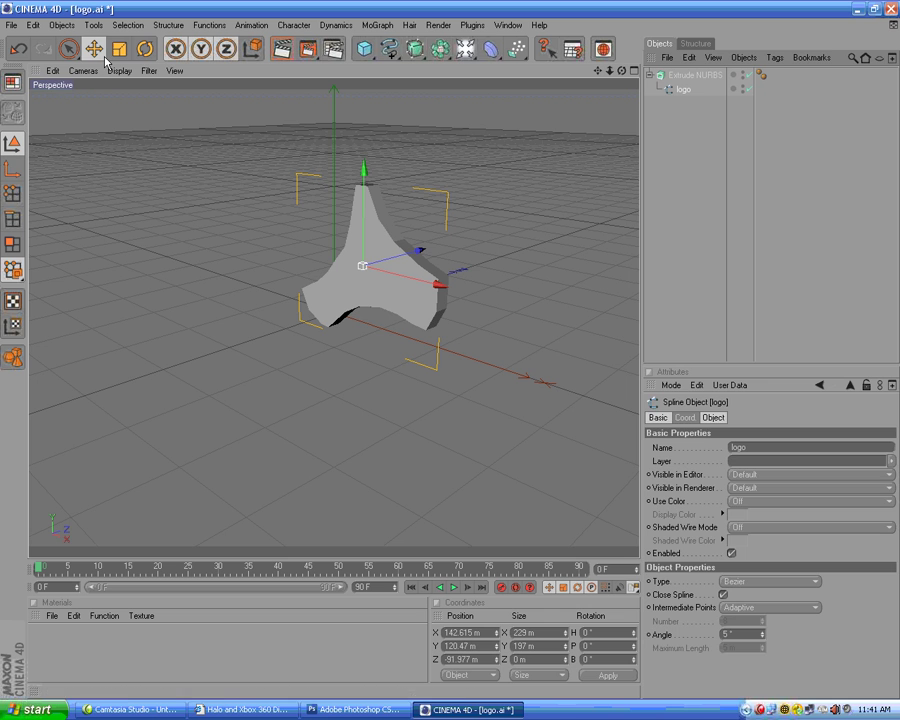
# Step: Rotate the logo spline freehand until the extruded shape is tilted nearly edge-on to the view, and deselect it
pyautogui.click(145, 48)
pyautogui.moveTo(408, 282); pyautogui.dragTo(390, 276)
pyautogui.moveTo(364, 237)
pyautogui.mouseDown()
pyautogui.moveTo(315, 293)
pyautogui.moveTo(311, 345)
pyautogui.moveTo(269, 281)
pyautogui.moveTo(337, 220)
pyautogui.moveTo(573, 201)
pyautogui.moveTo(360, 222)
pyautogui.moveTo(356, 232)
pyautogui.moveTo(375, 222)
pyautogui.mouseUp()
pyautogui.click(470, 177)
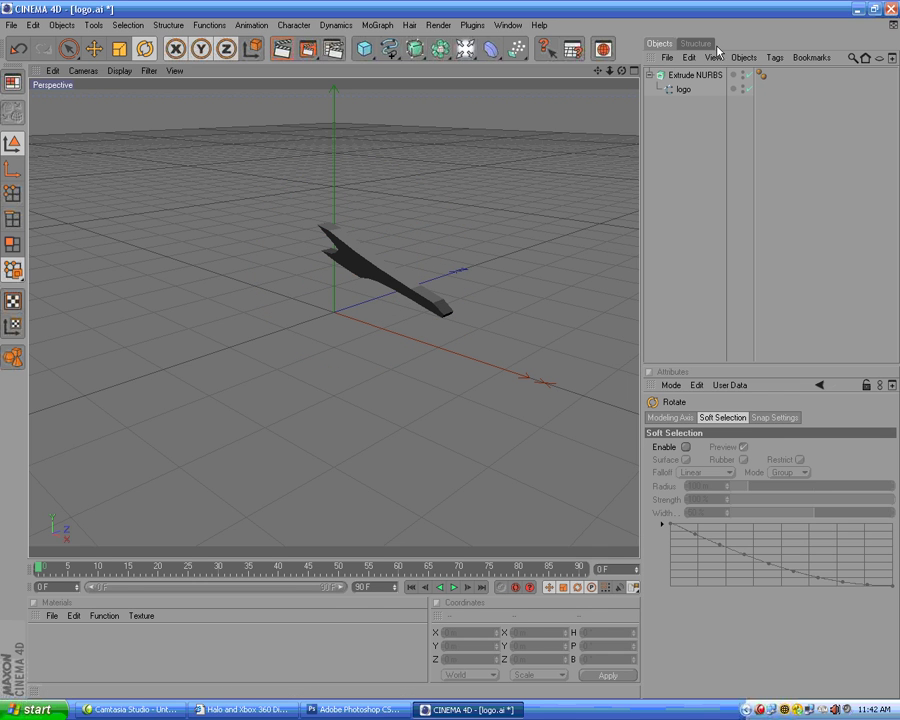
# Step: Set the Extrude NURBS movement to 10 m in Y and 38 m in Z
pyautogui.click(694, 75)
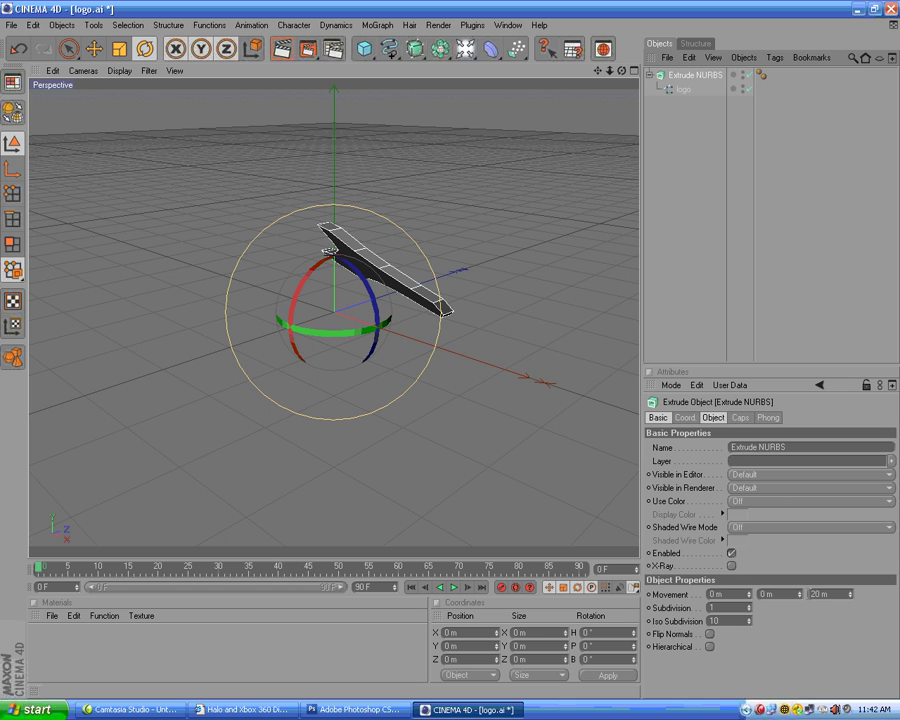
pyautogui.moveTo(799, 594); pyautogui.dragTo(799, 562)
pyautogui.moveTo(849, 601)
pyautogui.mouseDown()
pyautogui.moveTo(849, 612)
pyautogui.moveTo(849, 580)
pyautogui.moveTo(849, 608)
pyautogui.mouseUp()
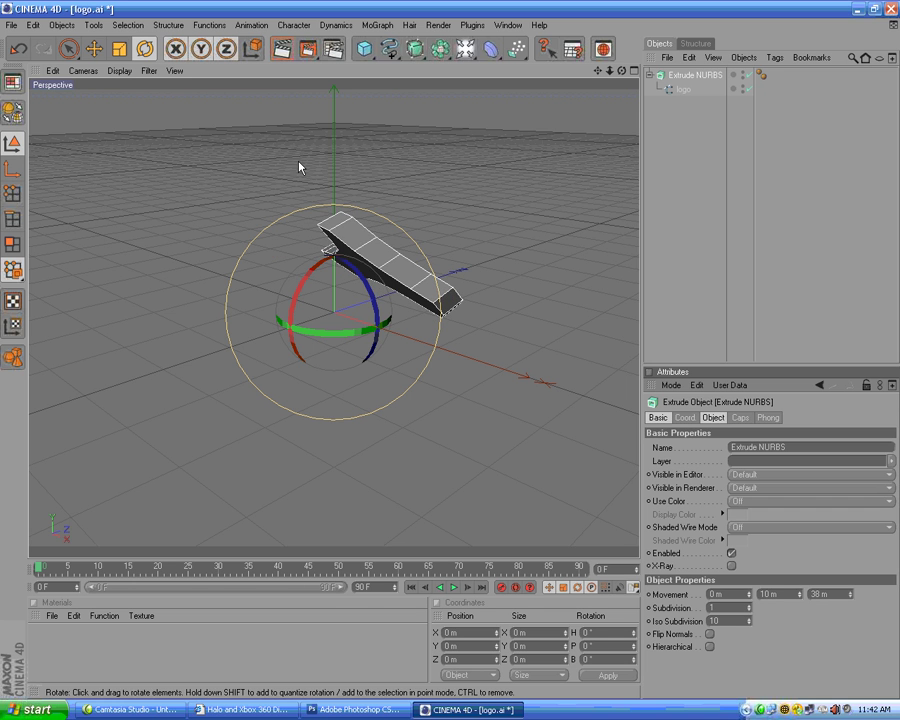